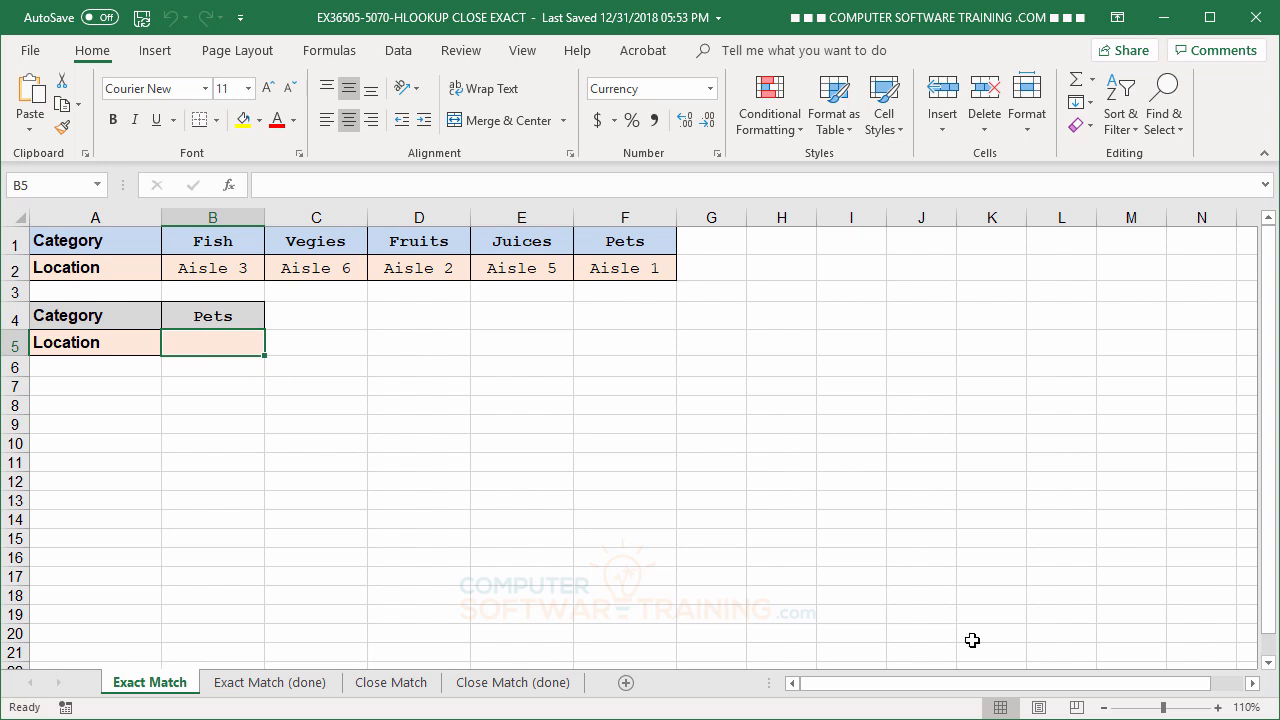
Begin an HLOOKUP formula in B5 with B4 as the lookup value and entire rows 1:2 as the table array.
{"action": "type", "text": "="}
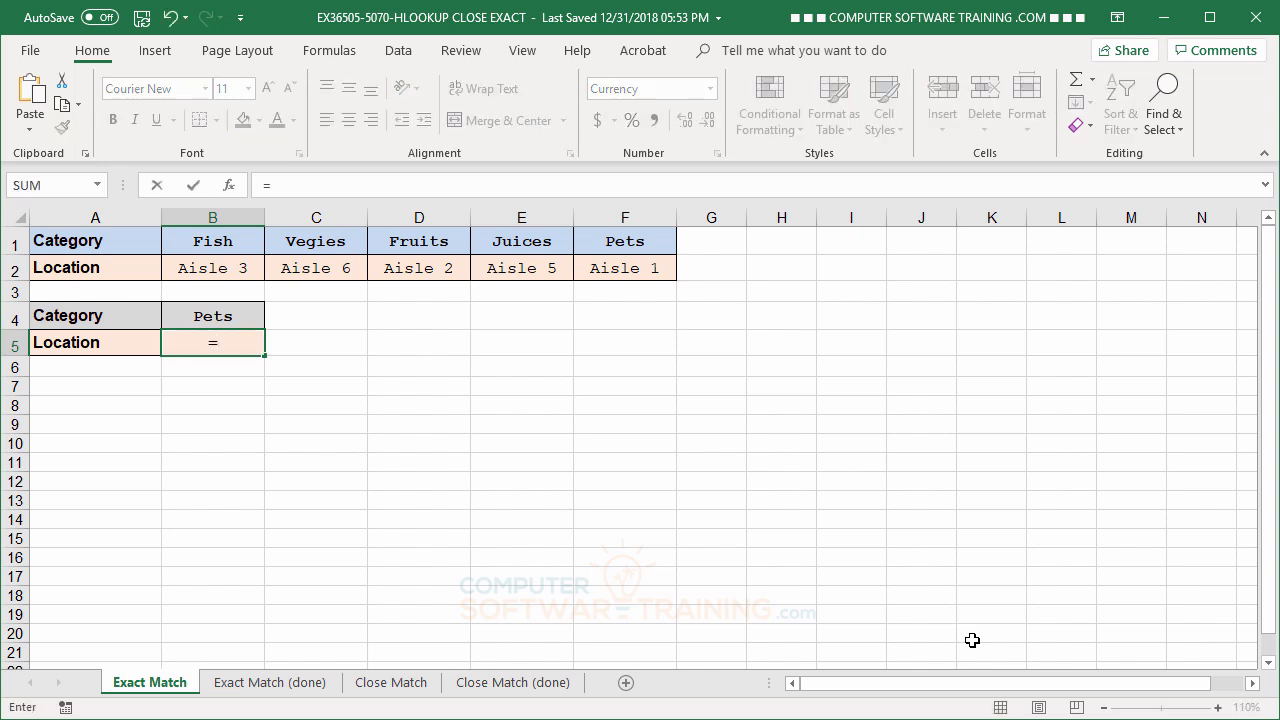
{"action": "type", "text": "hl"}
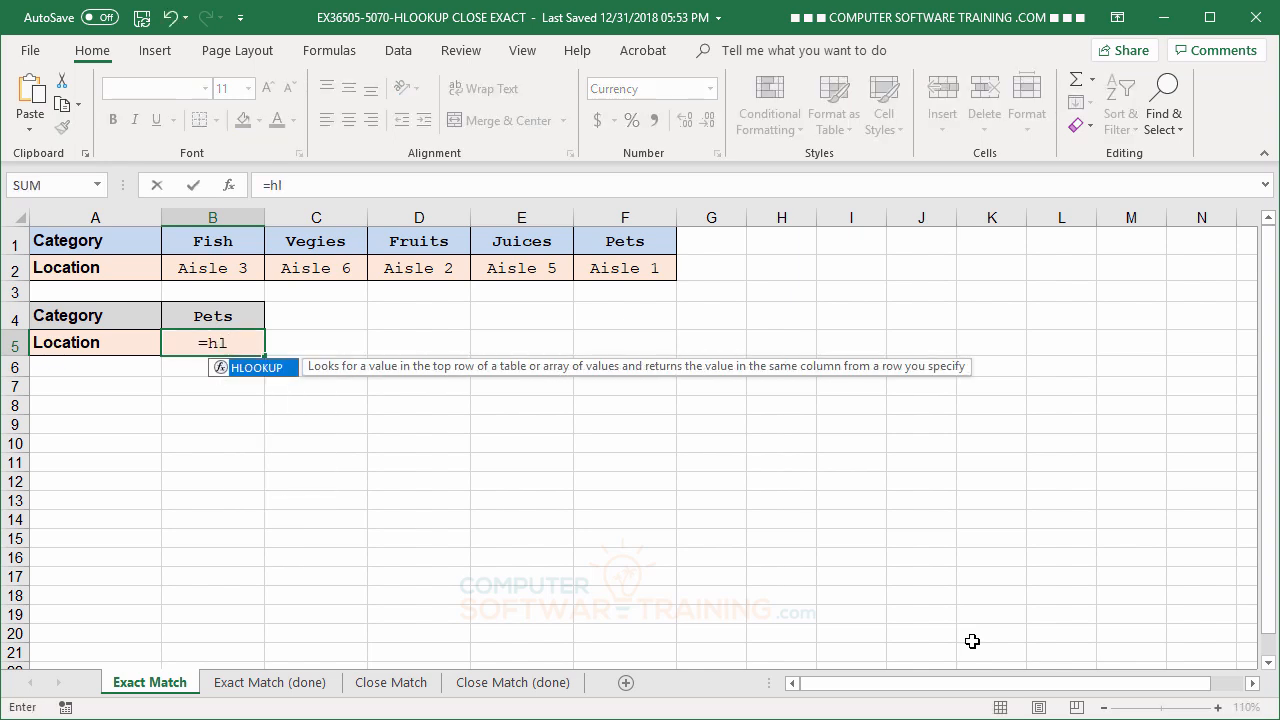
{"action": "double_click", "coordinate": [224, 370]}
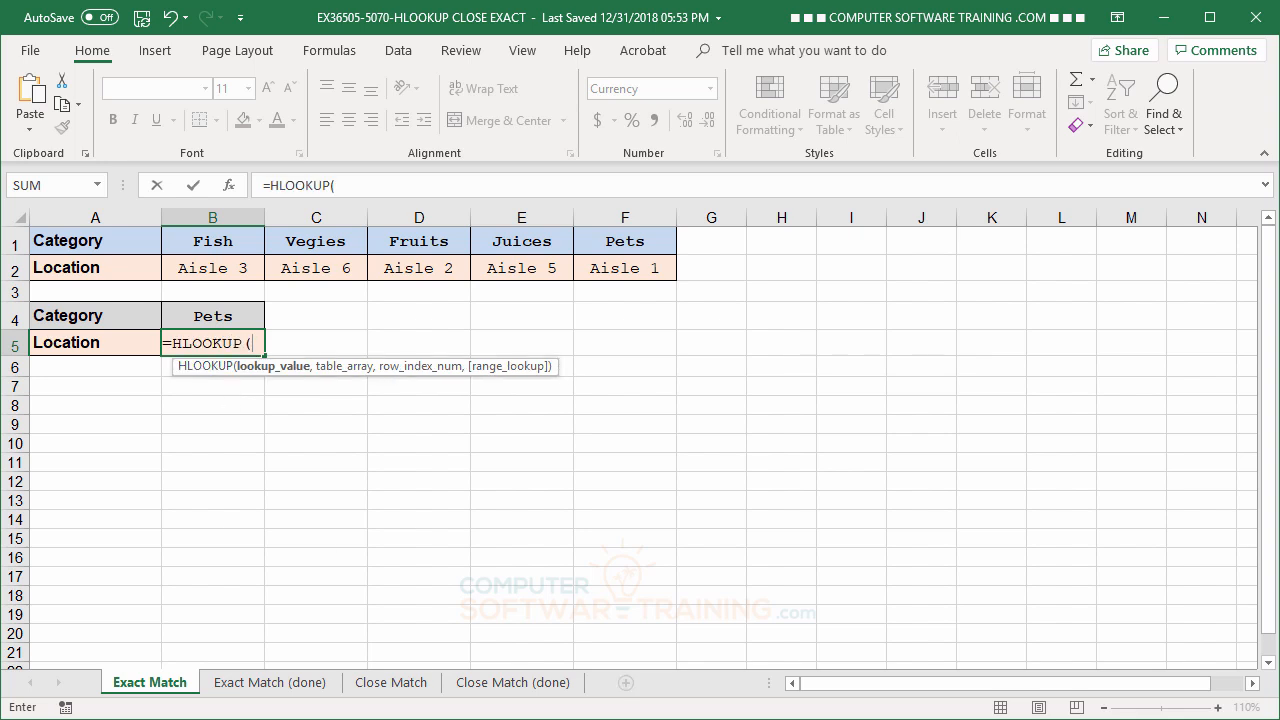
{"action": "left_click", "coordinate": [210, 315]}
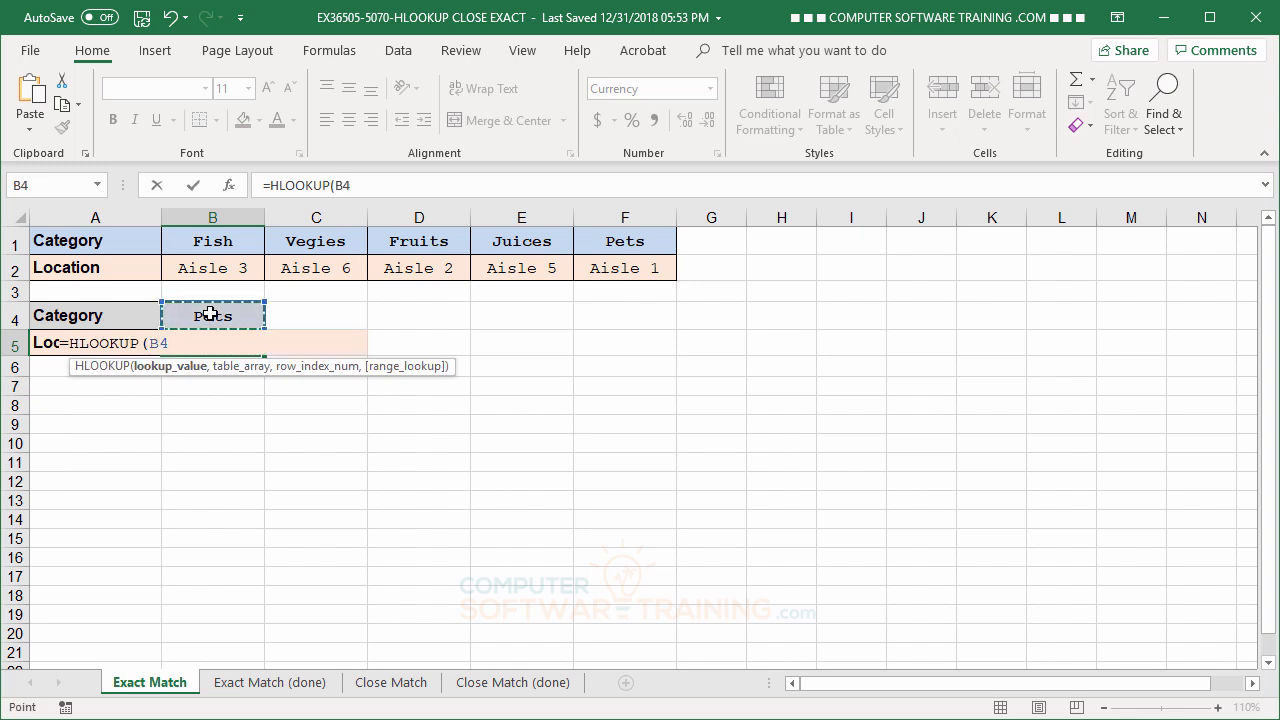
{"action": "type", "text": ","}
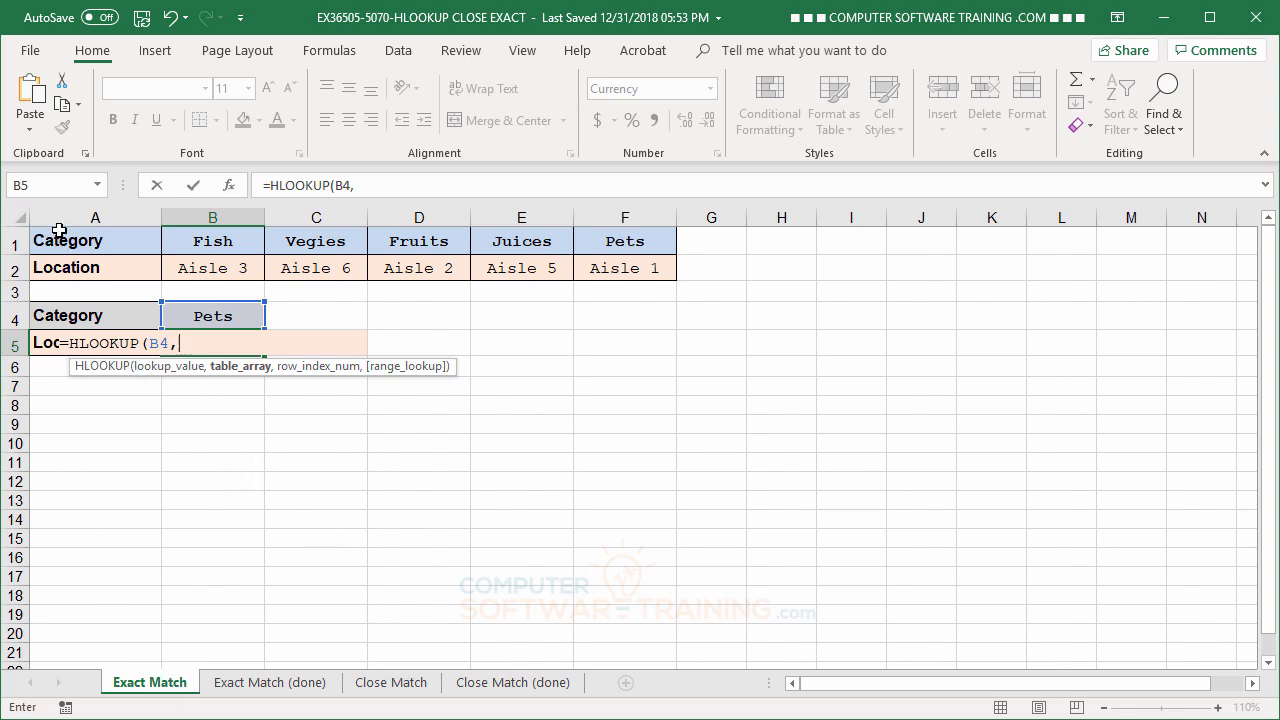
{"action": "left_click_drag", "start_coordinate": [60, 234], "coordinate": [636, 276]}
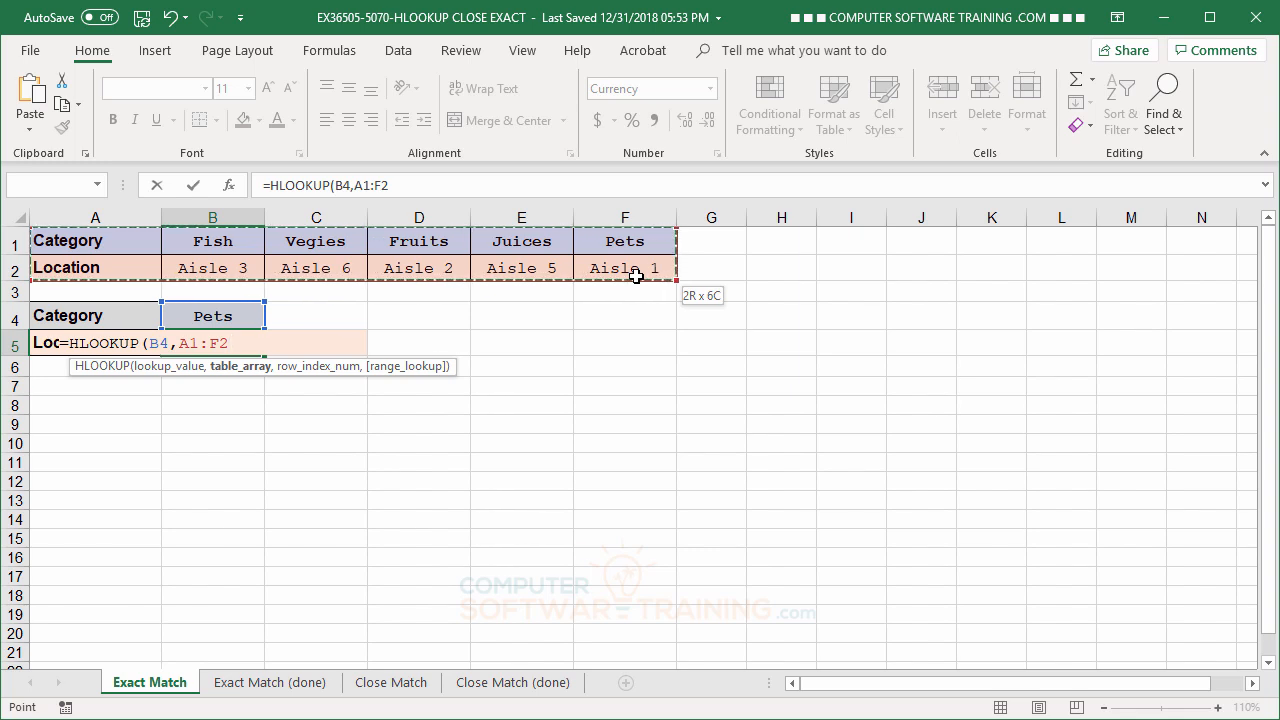
{"action": "left_click_drag", "start_coordinate": [636, 276], "coordinate": [636, 276]}
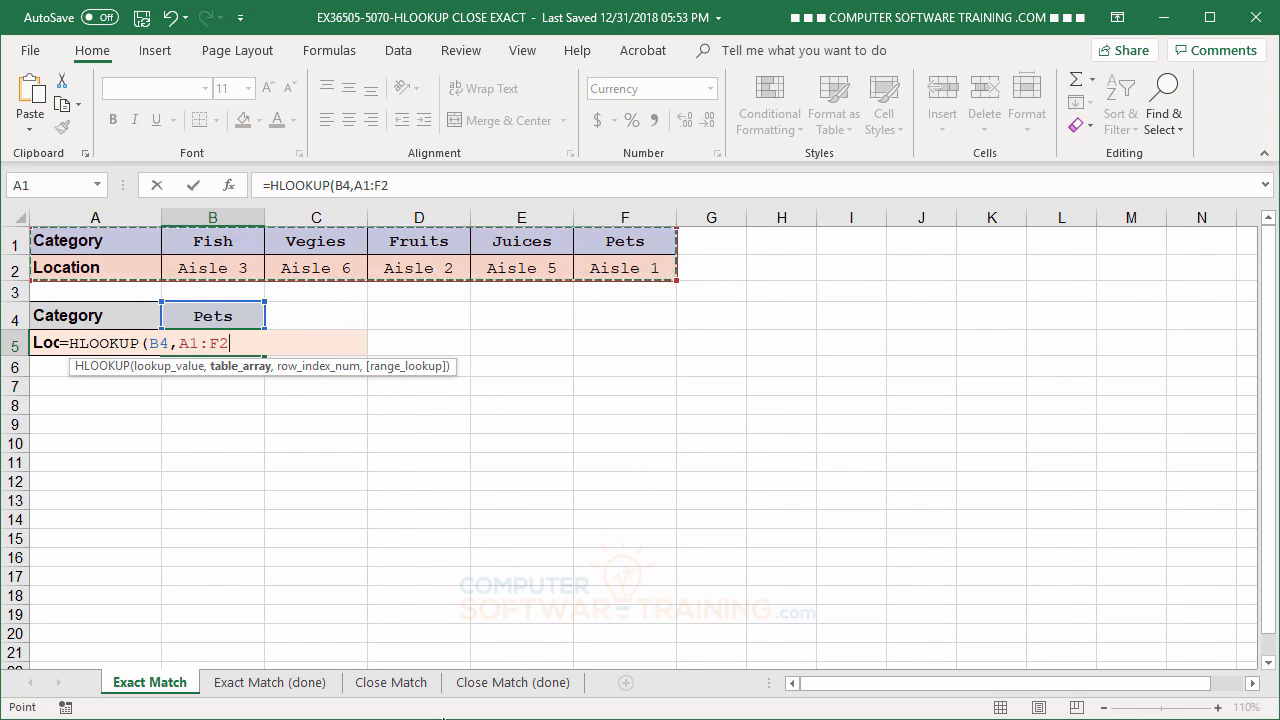
{"action": "left_click", "coordinate": [12, 241]}
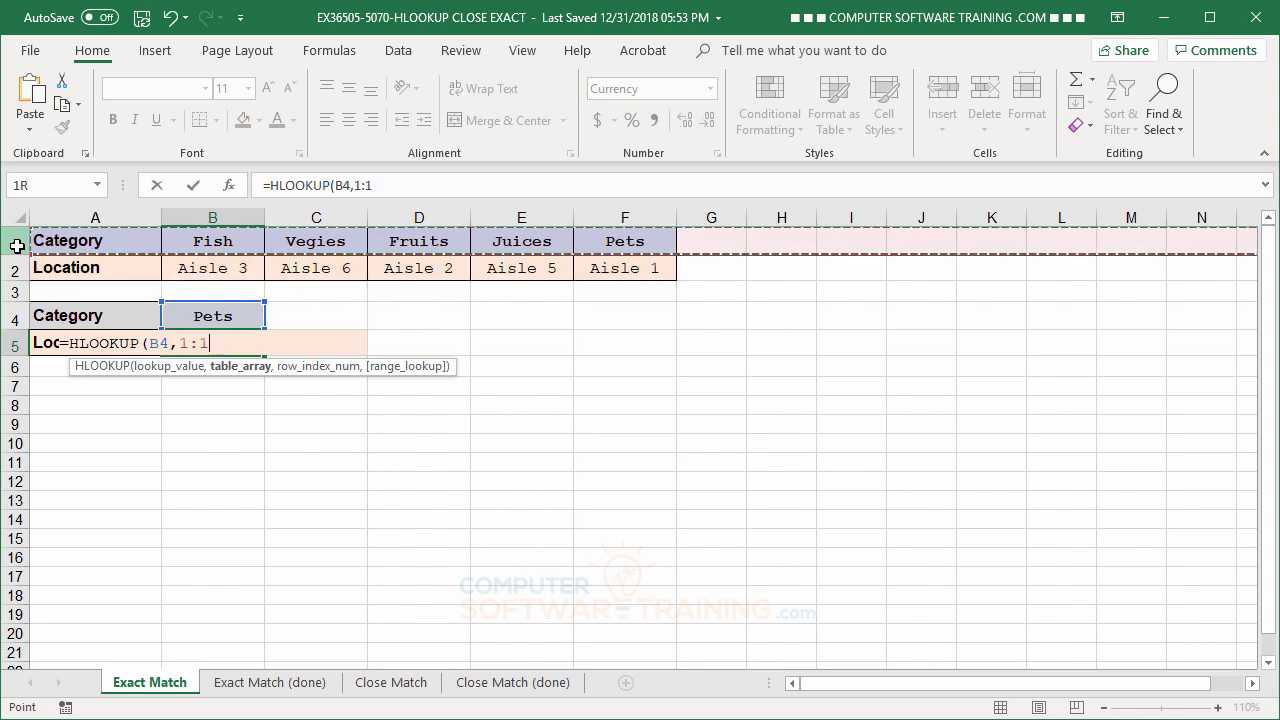
{"action": "left_click_drag", "start_coordinate": [17, 246], "coordinate": [22, 268]}
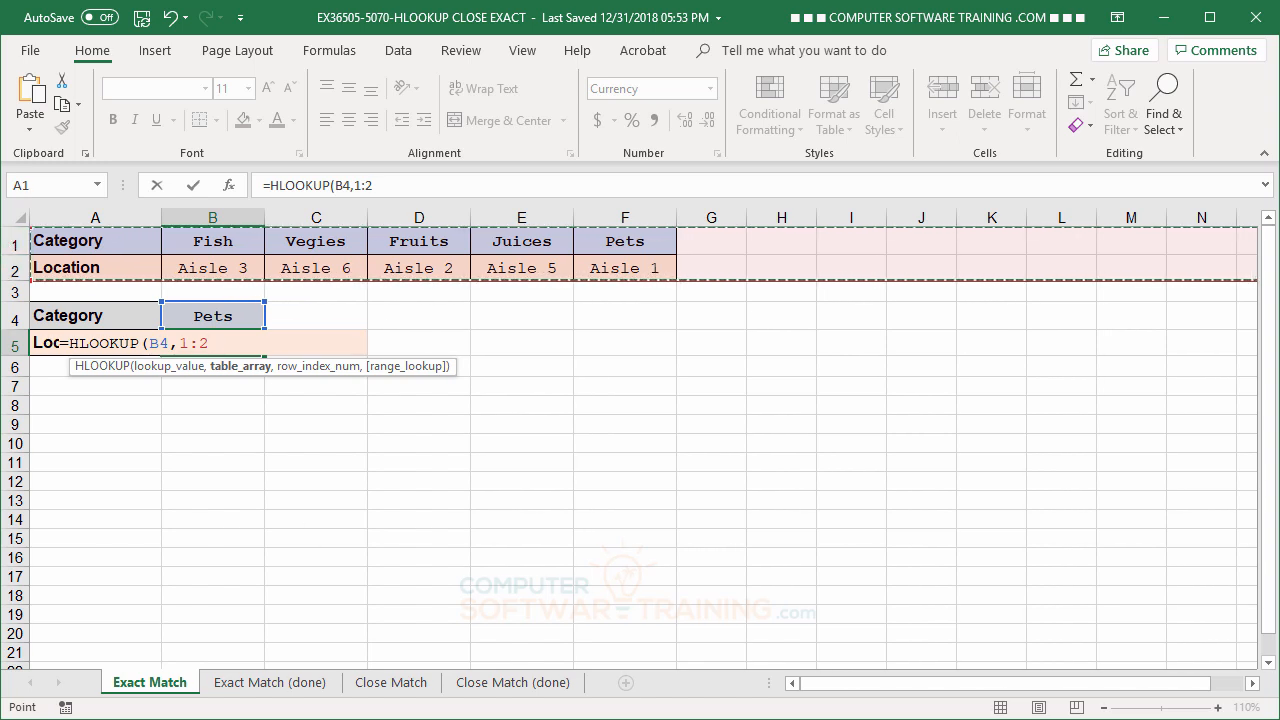
Complete the HLOOKUP formula in B5 with row index number 2 and FALSE for an exact match.
{"action": "type", "text": ","}
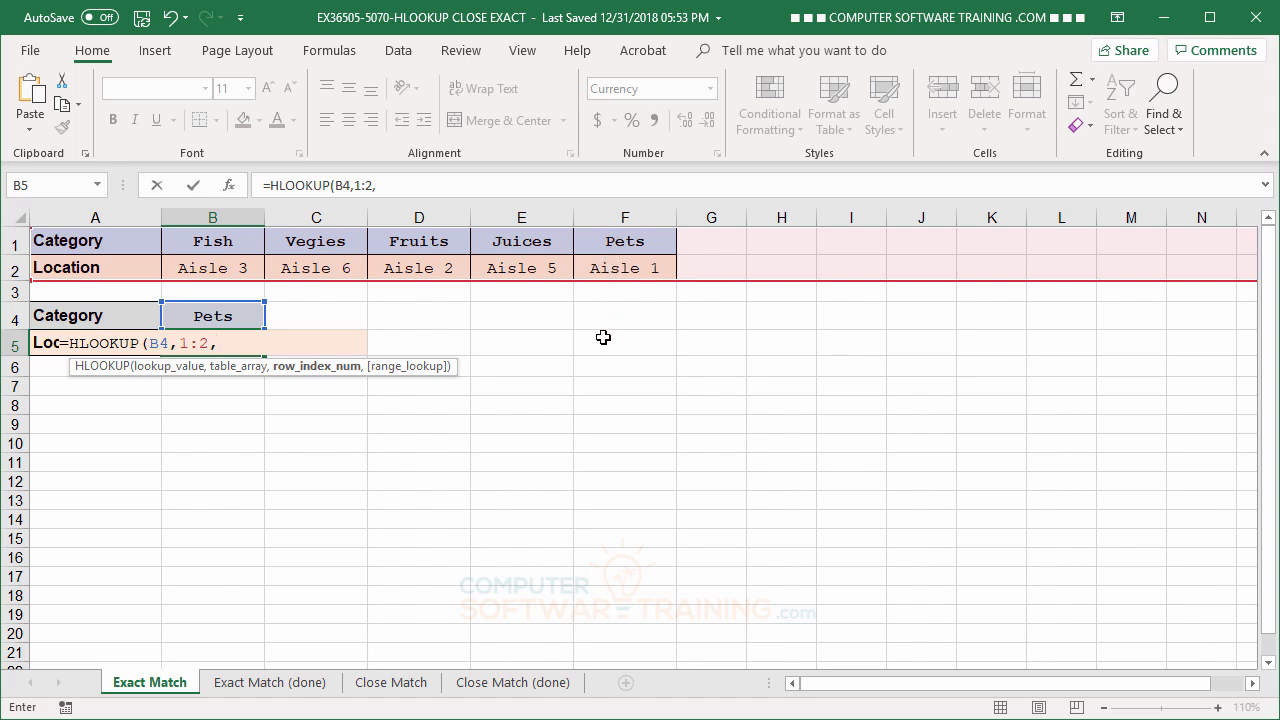
{"action": "type", "text": "2,"}
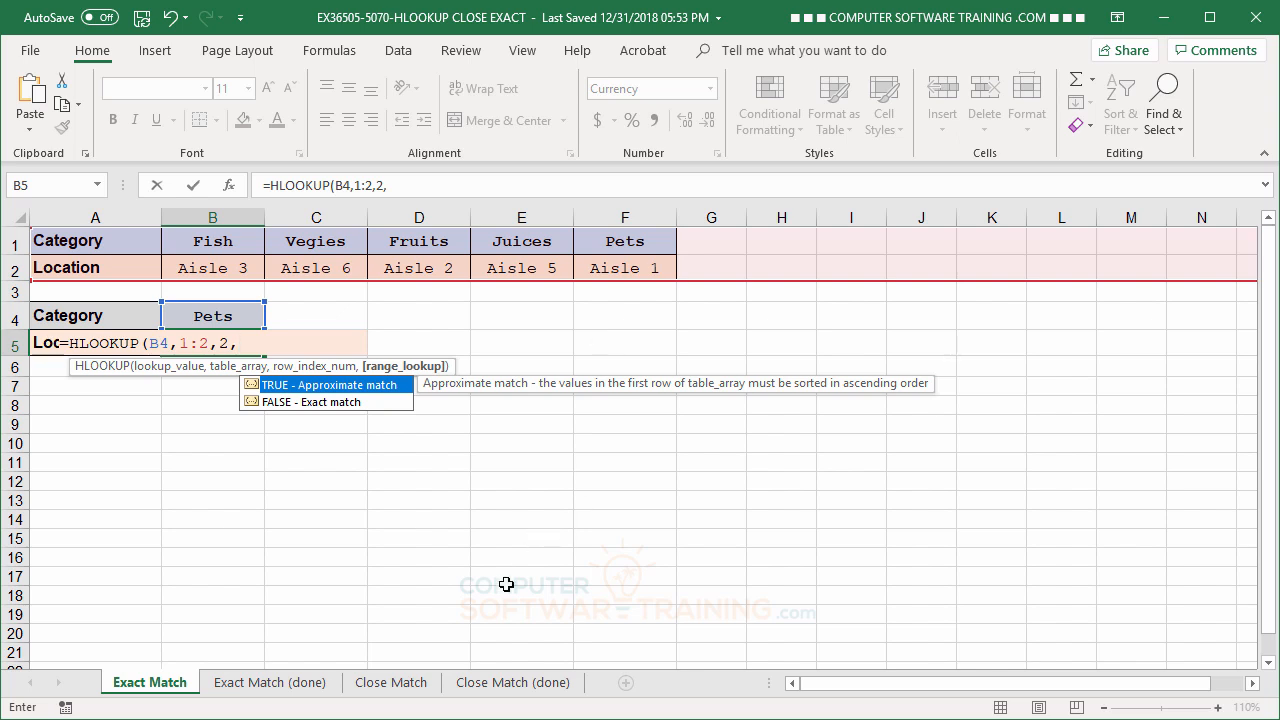
{"action": "double_click", "coordinate": [254, 401]}
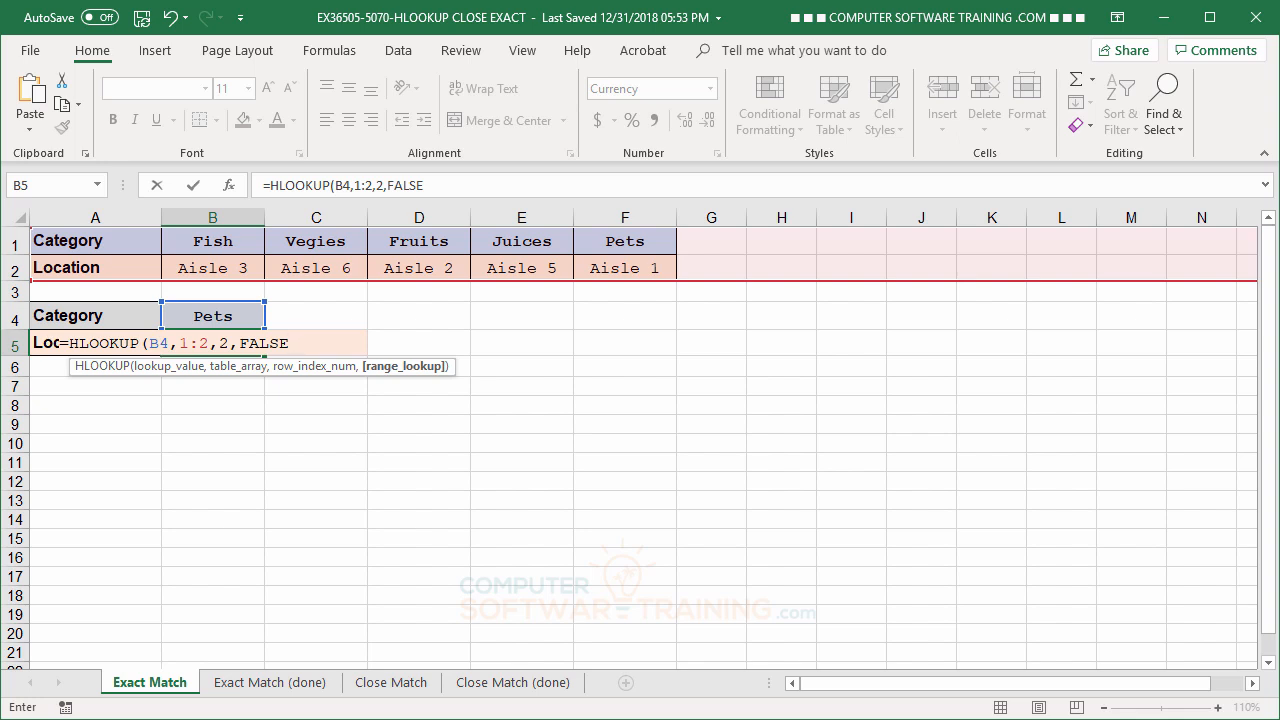
{"action": "key", "text": "Return"}
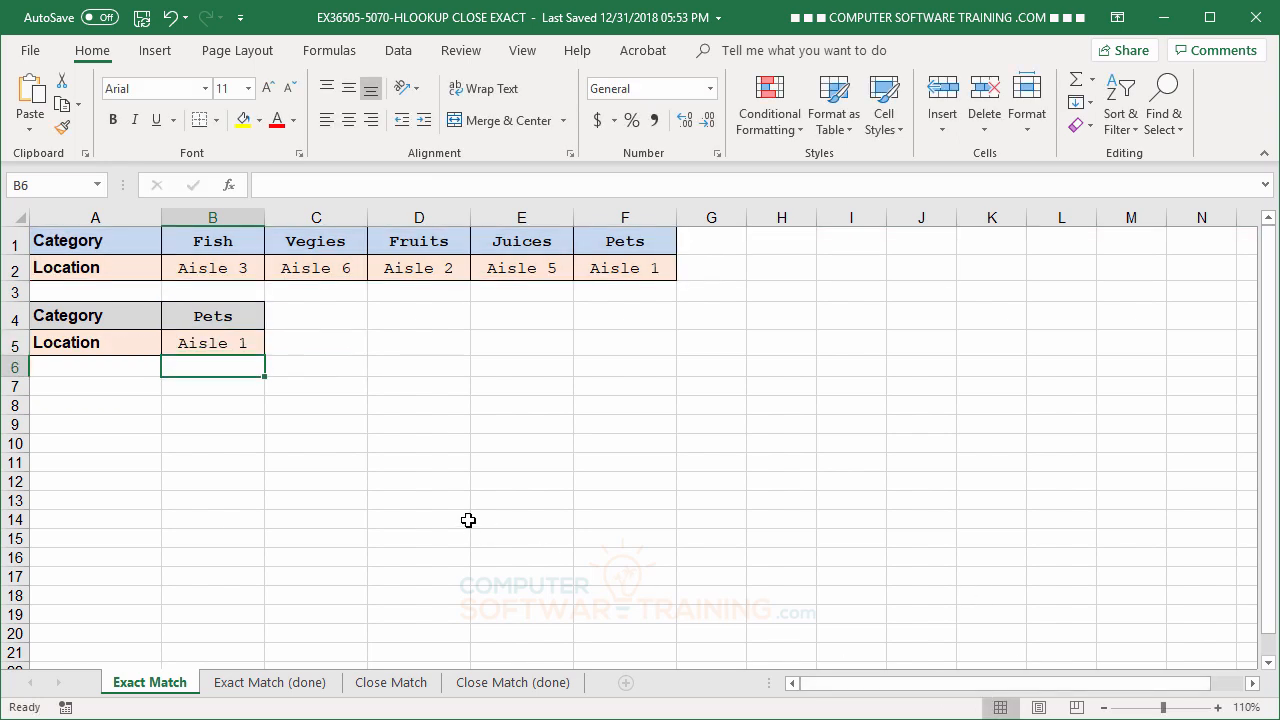
Change the lookup category in B4 to Fish.
{"action": "left_click", "coordinate": [224, 318]}
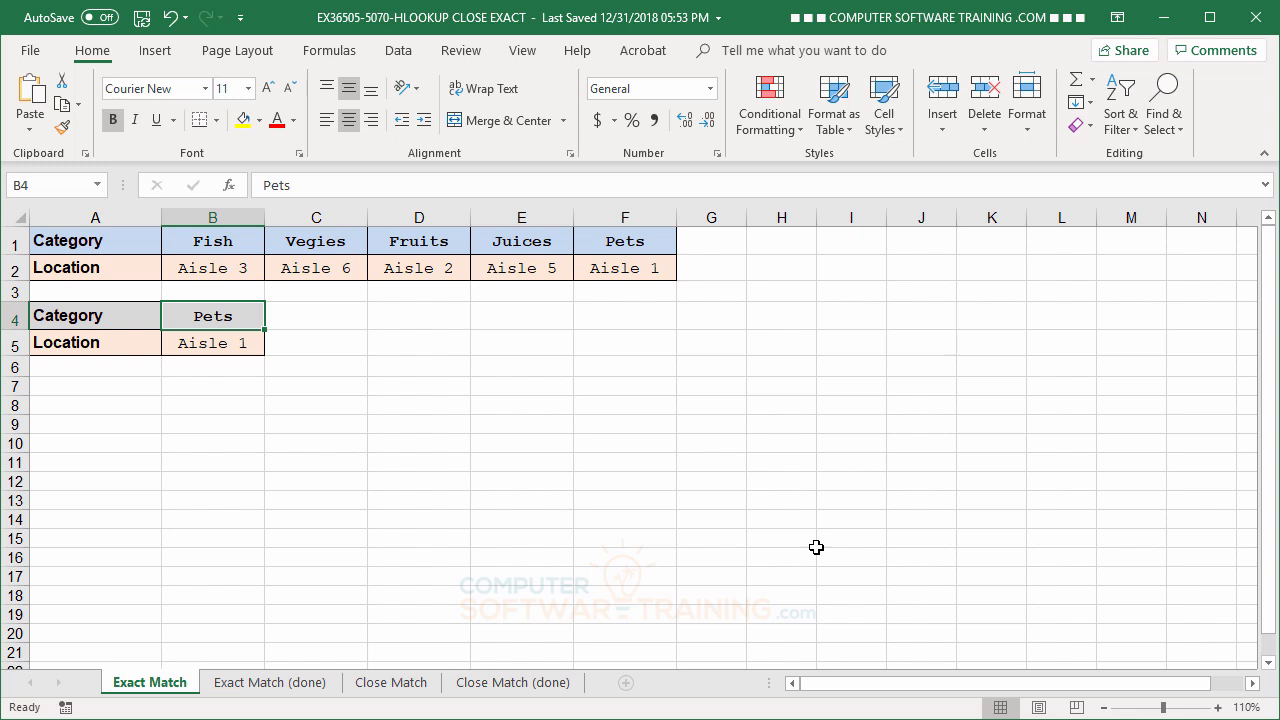
{"action": "type", "text": "Fish"}
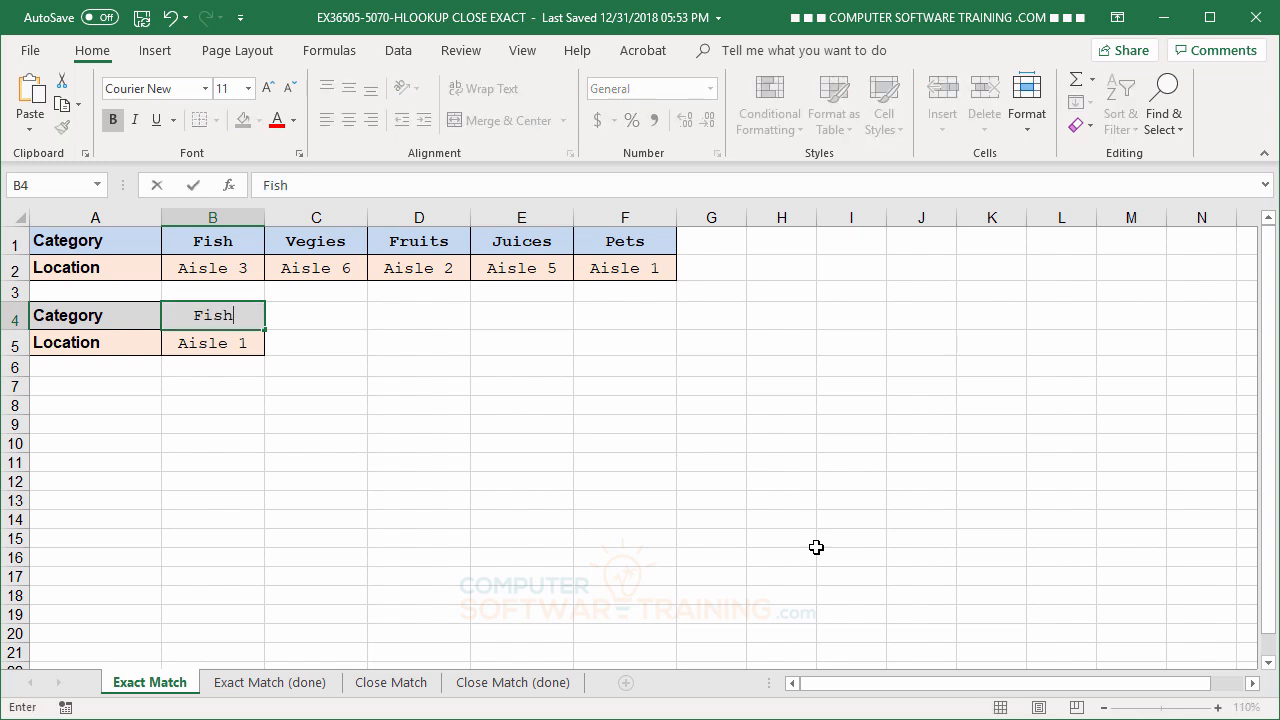
{"action": "key", "text": "Return"}
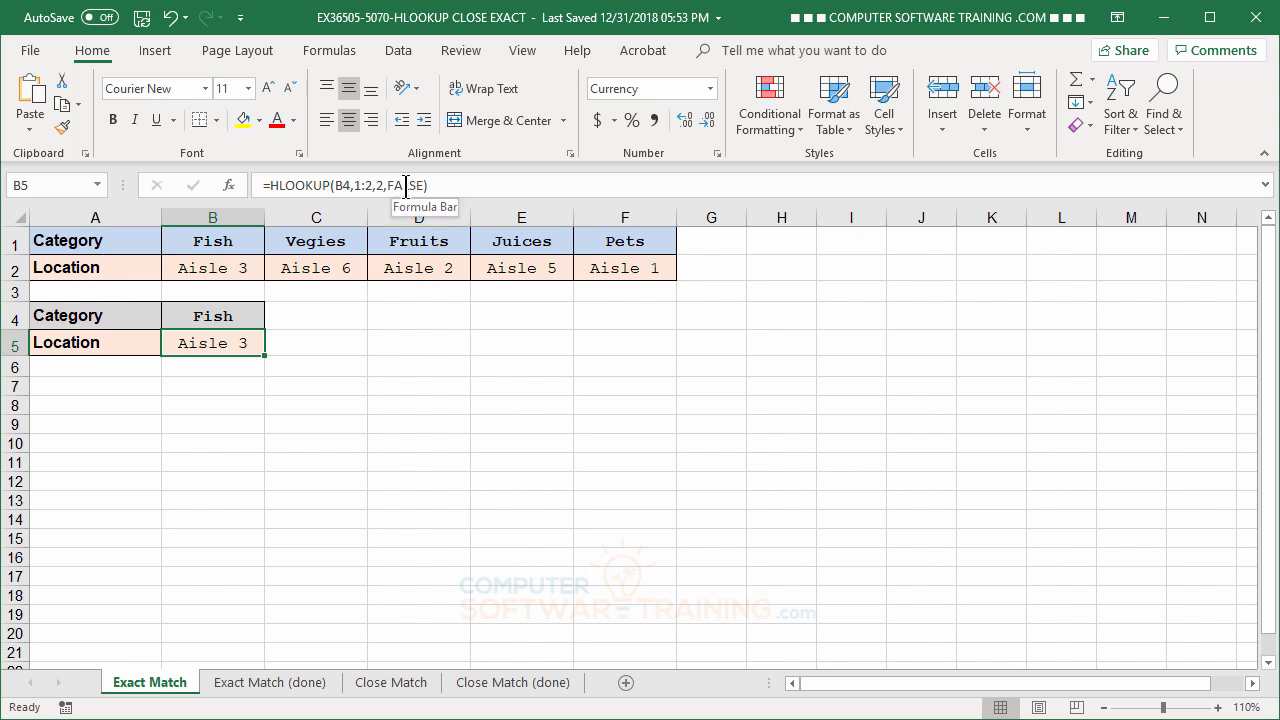
On the Close Match sheet, begin an HLOOKUP in C2 with lookup value B2 and absolute rows $13:$14 as the table array.
{"action": "left_click", "coordinate": [391, 684]}
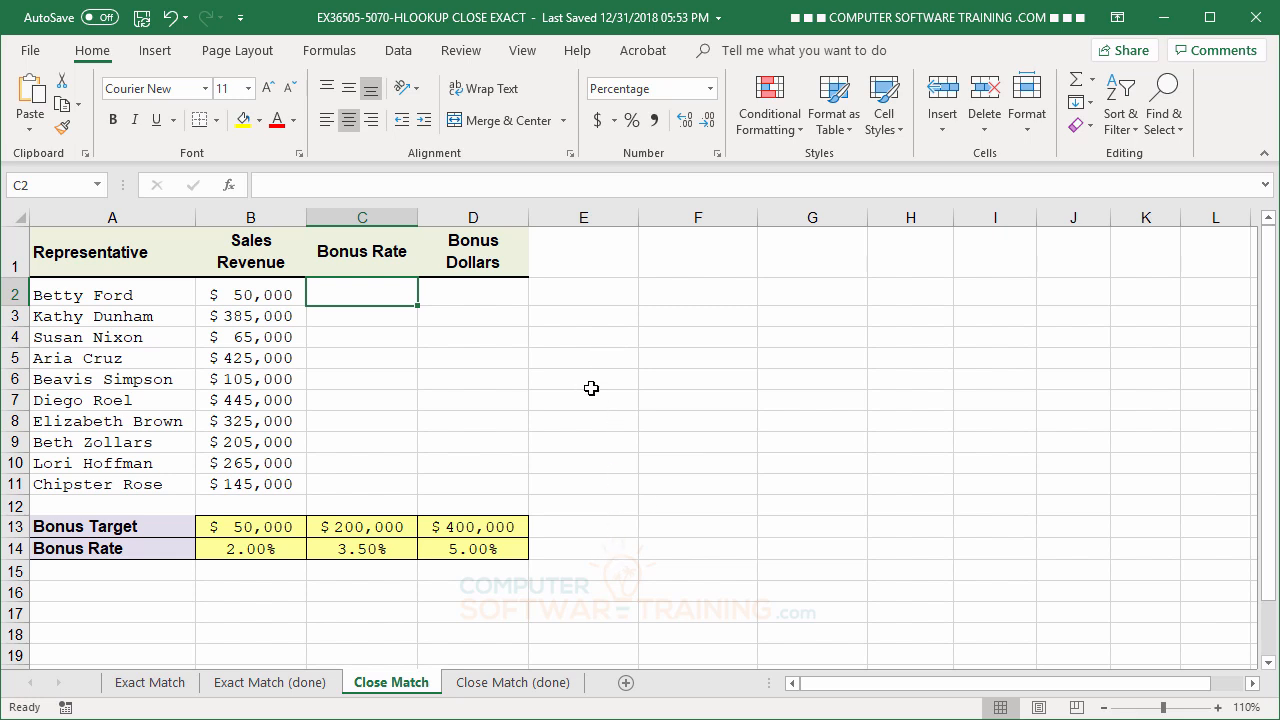
{"action": "type", "text": "=hl"}
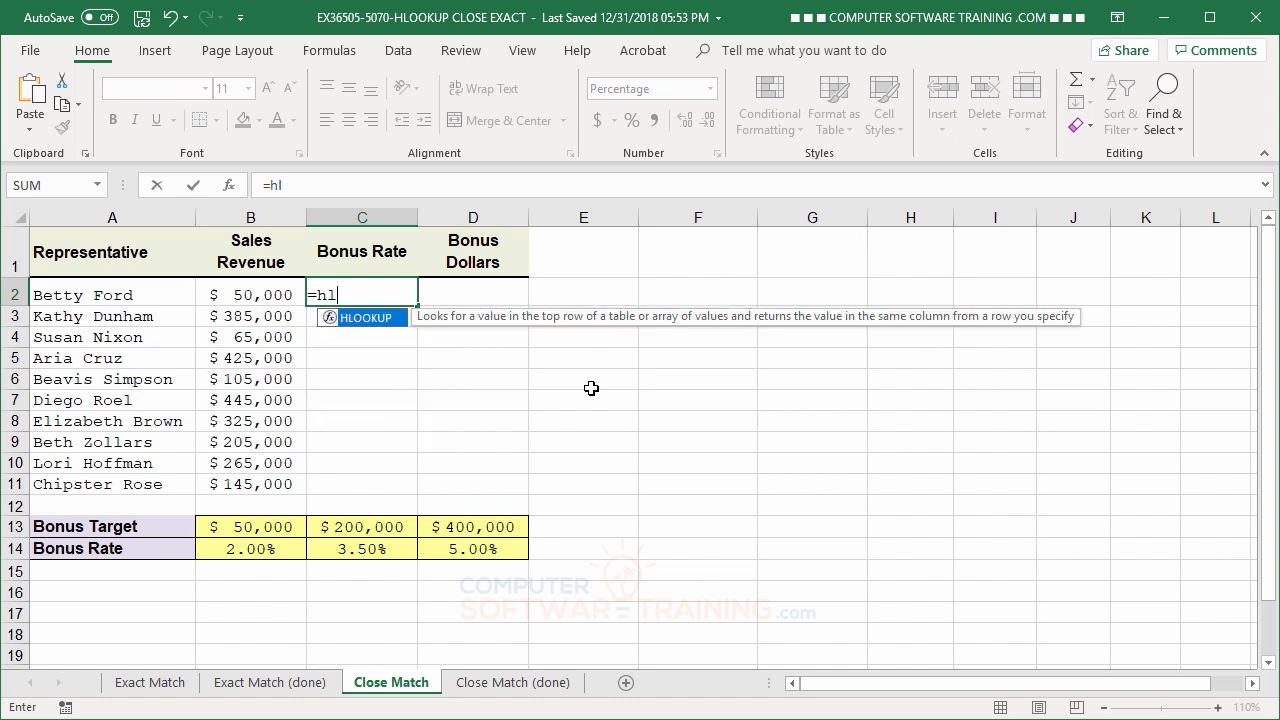
{"action": "double_click", "coordinate": [338, 318]}
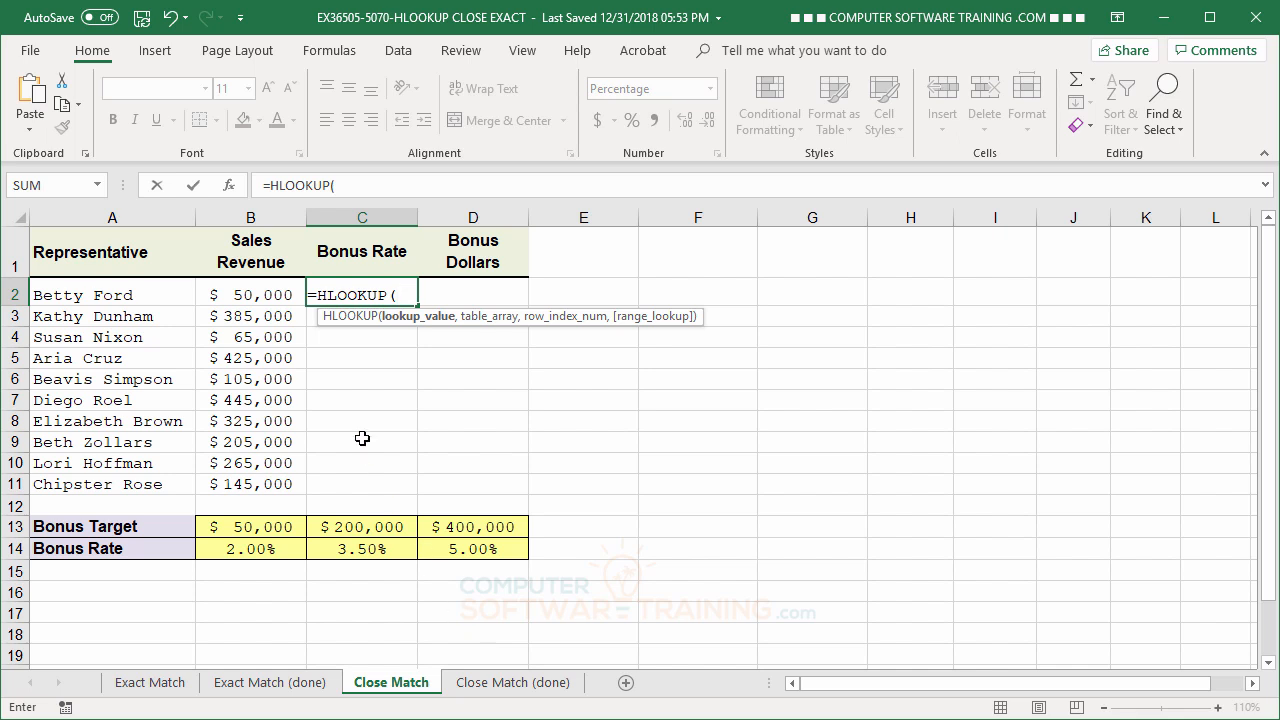
{"action": "left_click", "coordinate": [252, 296]}
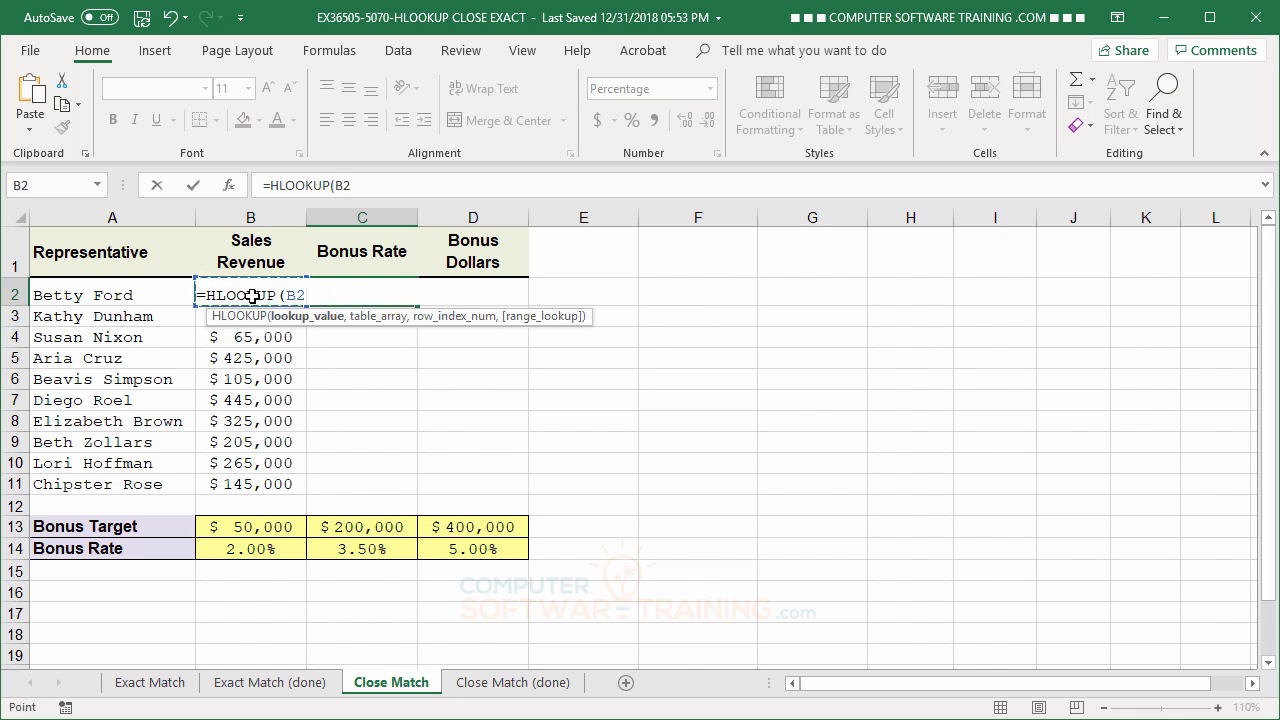
{"action": "type", "text": ","}
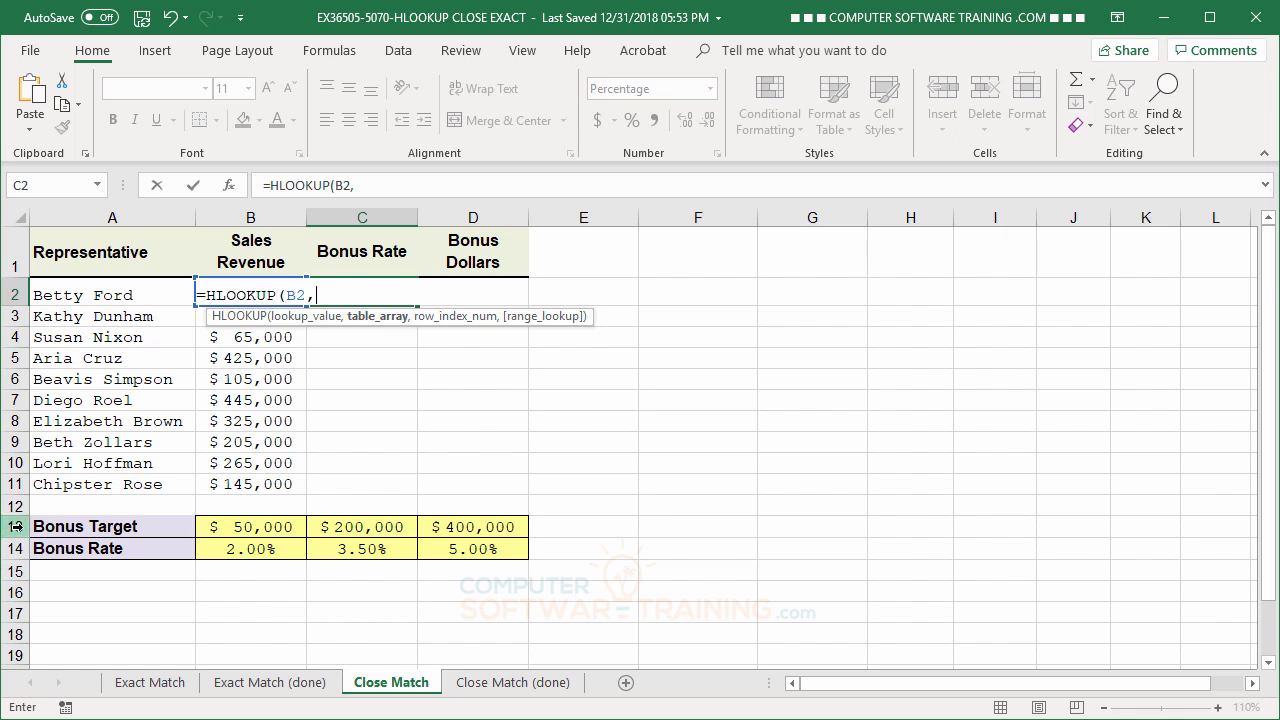
{"action": "left_click_drag", "start_coordinate": [15, 526], "coordinate": [18, 541]}
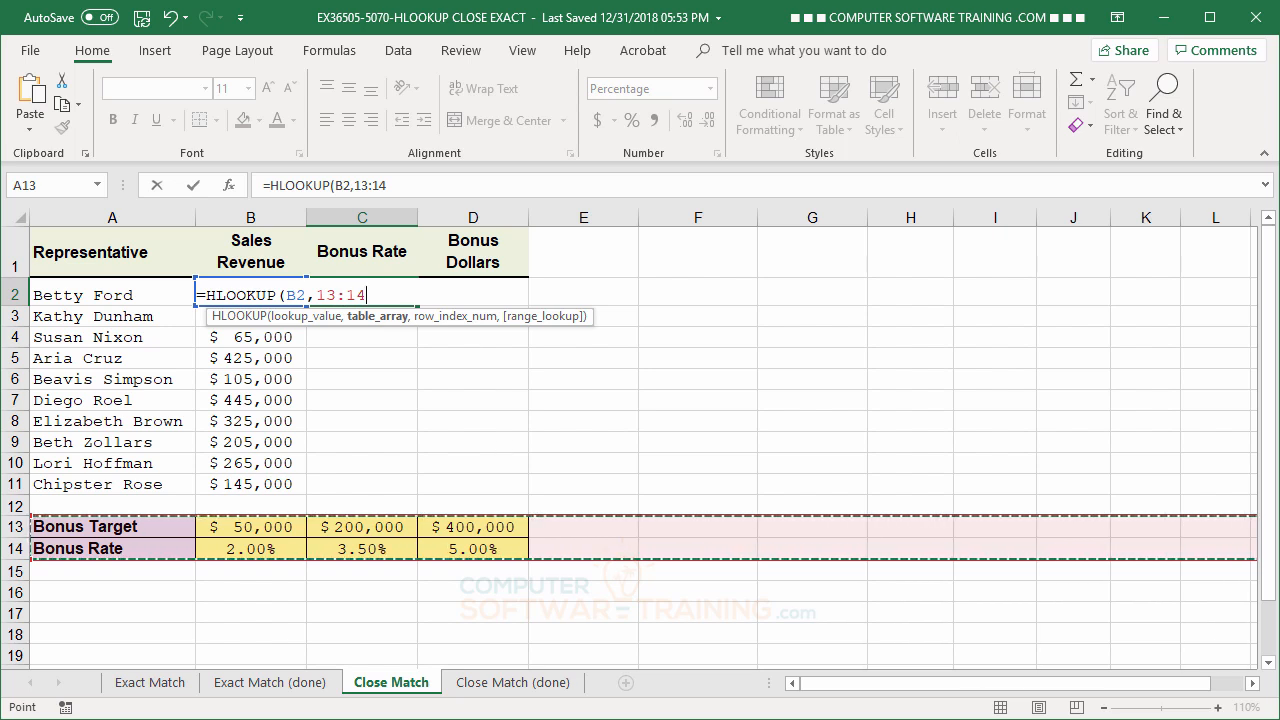
{"action": "key", "text": "F4"}
{"action": "type", "text": ","}
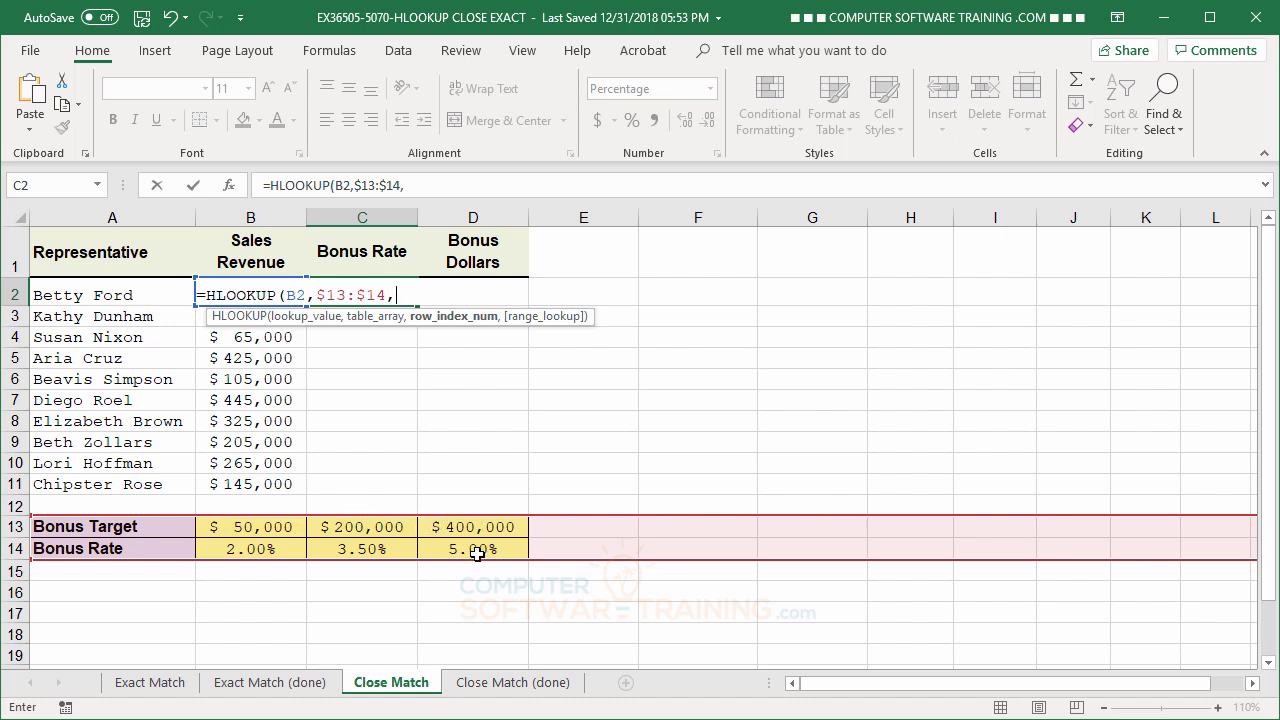
Complete the HLOOKUP in C2 with row index number 2 and TRUE for approximate match, and fill it down to C11.
{"action": "type", "text": "2,"}
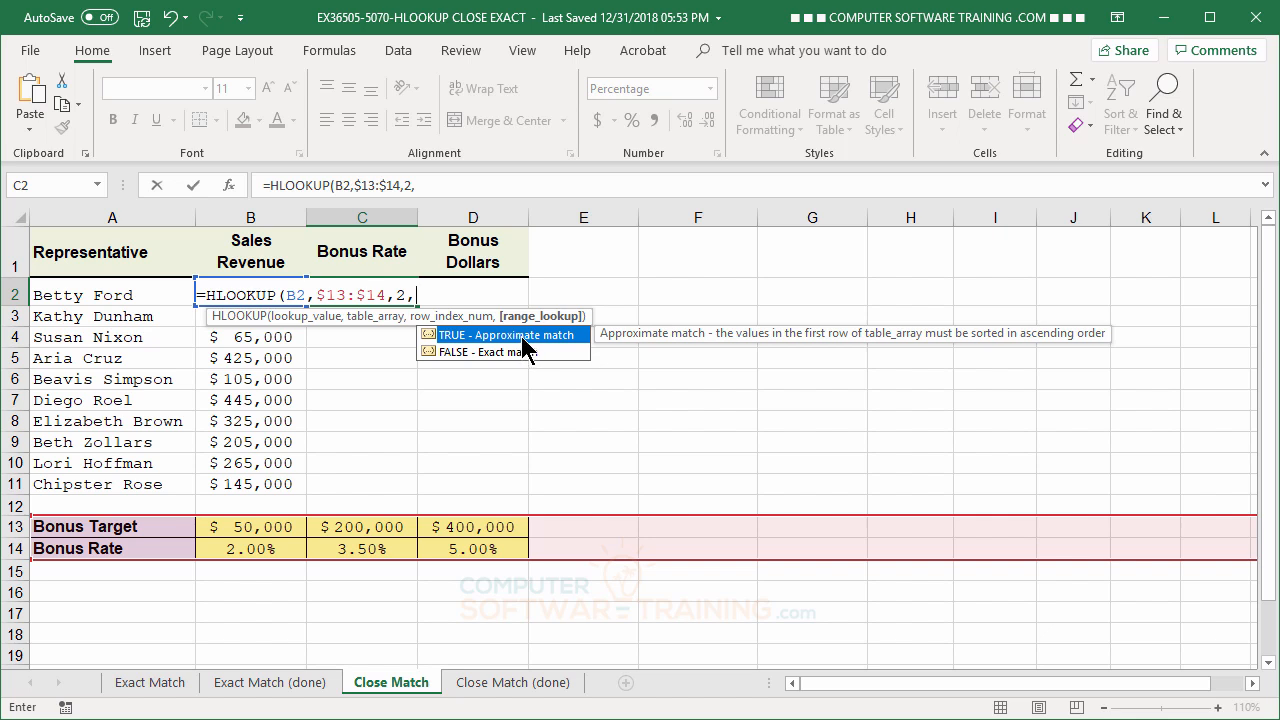
{"action": "double_click", "coordinate": [429, 337]}
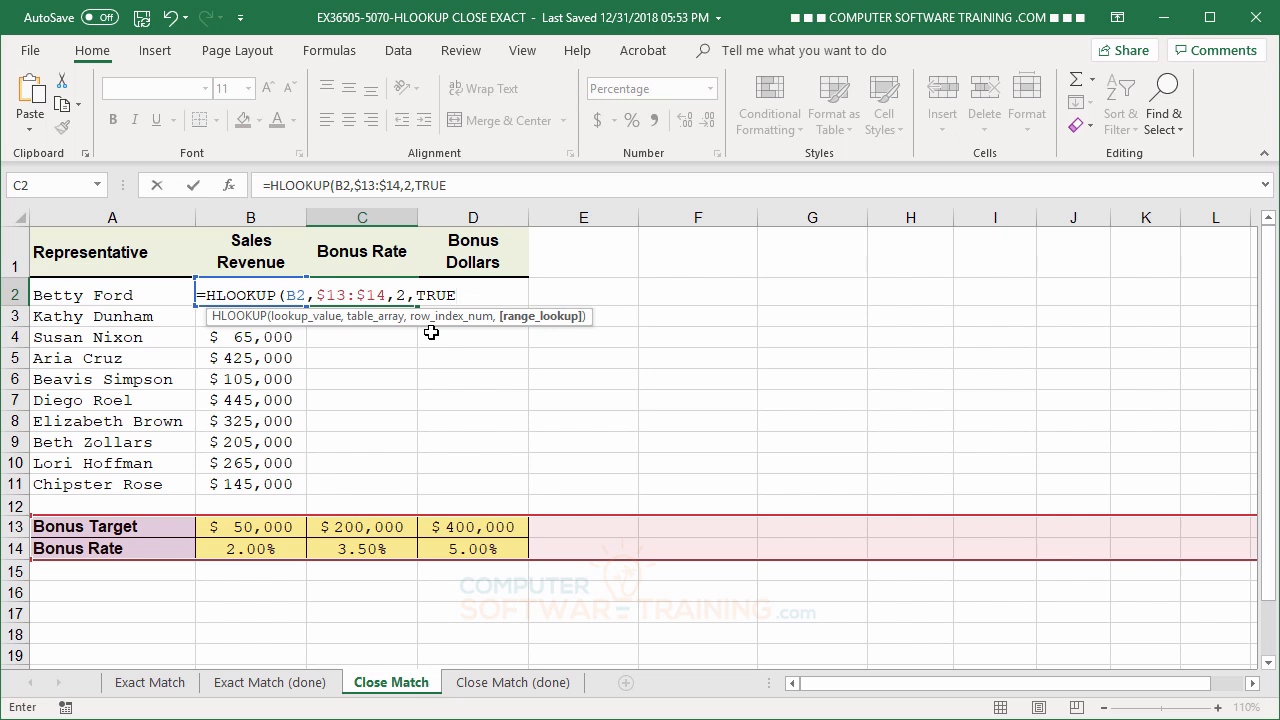
{"action": "key", "text": "Return"}
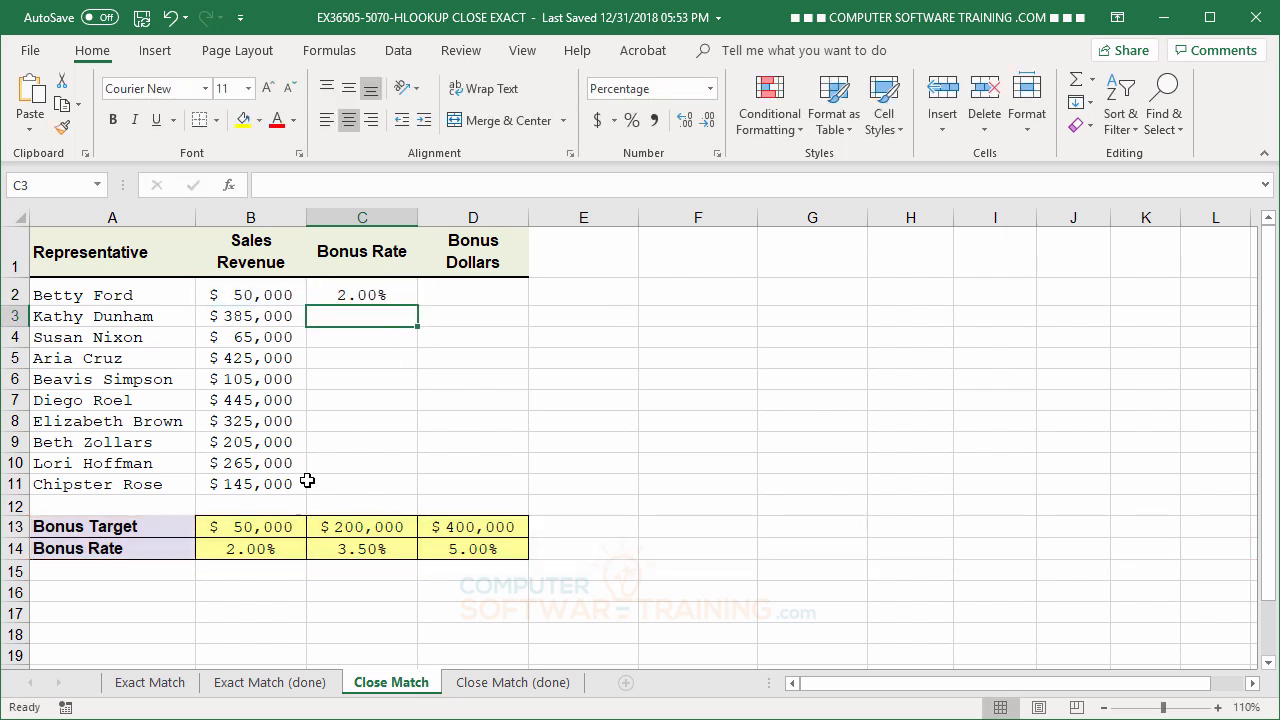
{"action": "left_click", "coordinate": [347, 296]}
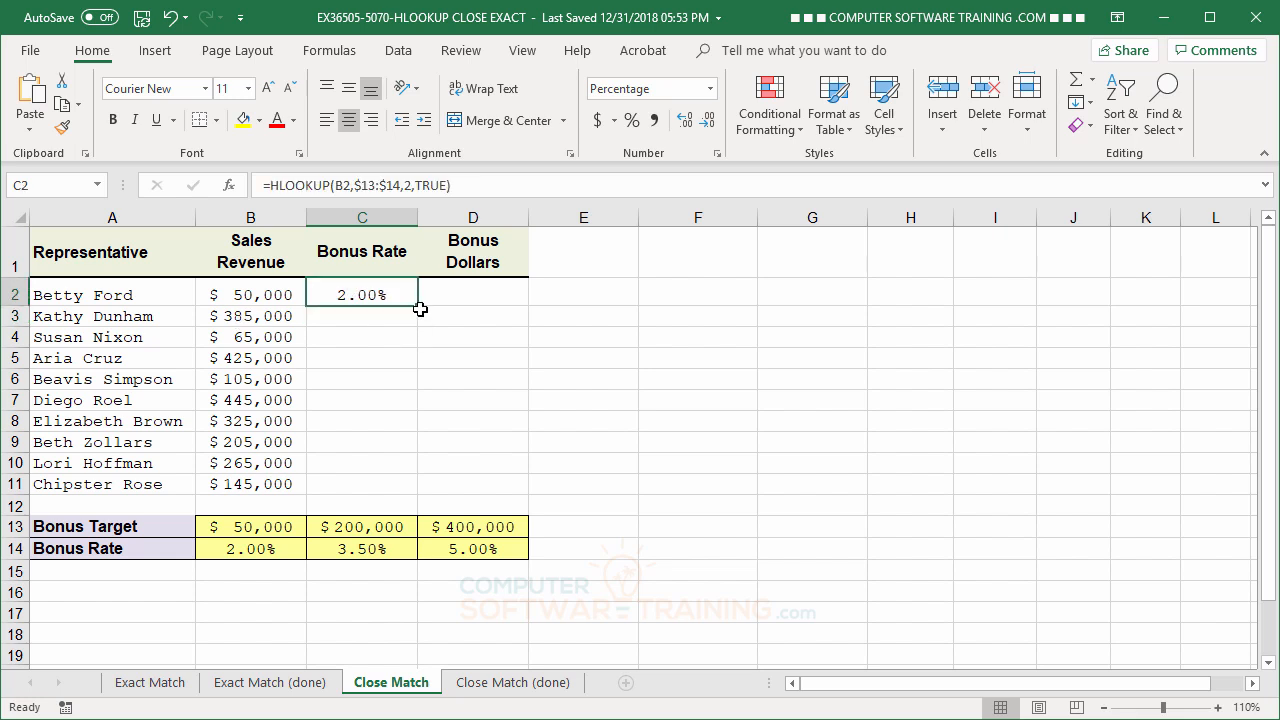
{"action": "left_click_drag", "start_coordinate": [418, 306], "coordinate": [426, 492]}
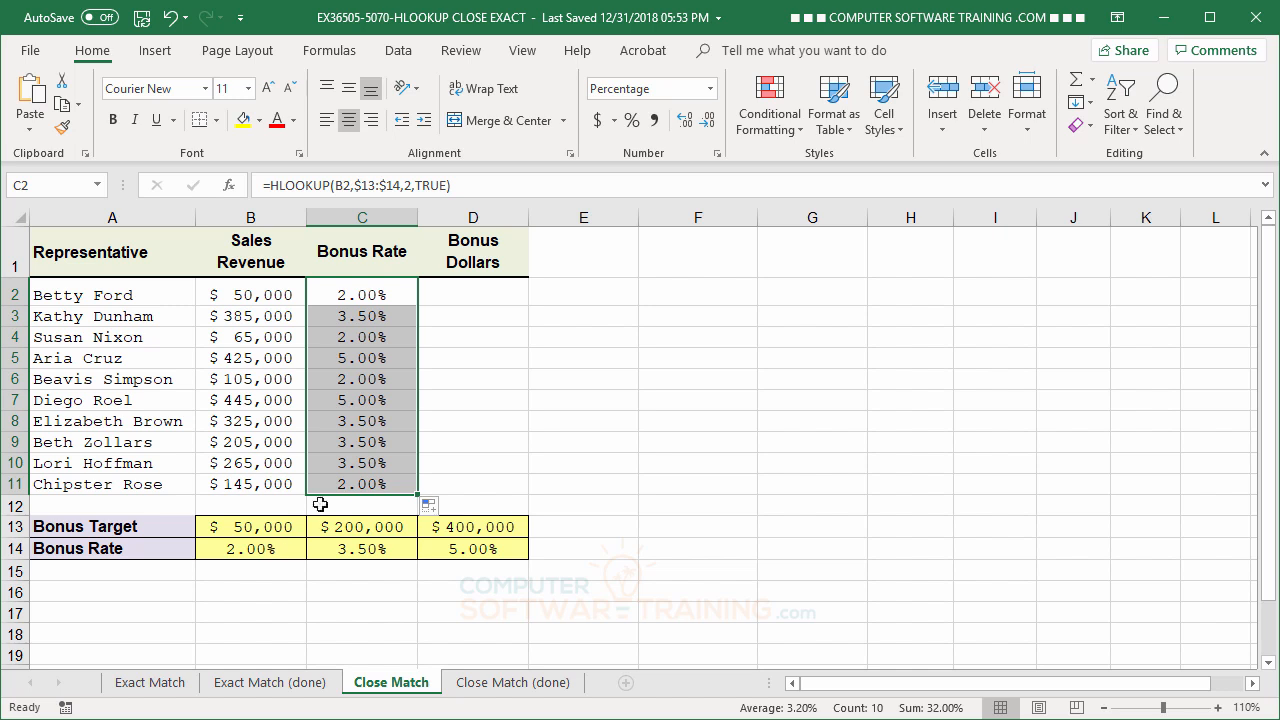
Enter the formula =B2*C2 in D2 to calculate the first representative's bonus dollars.
{"action": "left_click", "coordinate": [456, 295]}
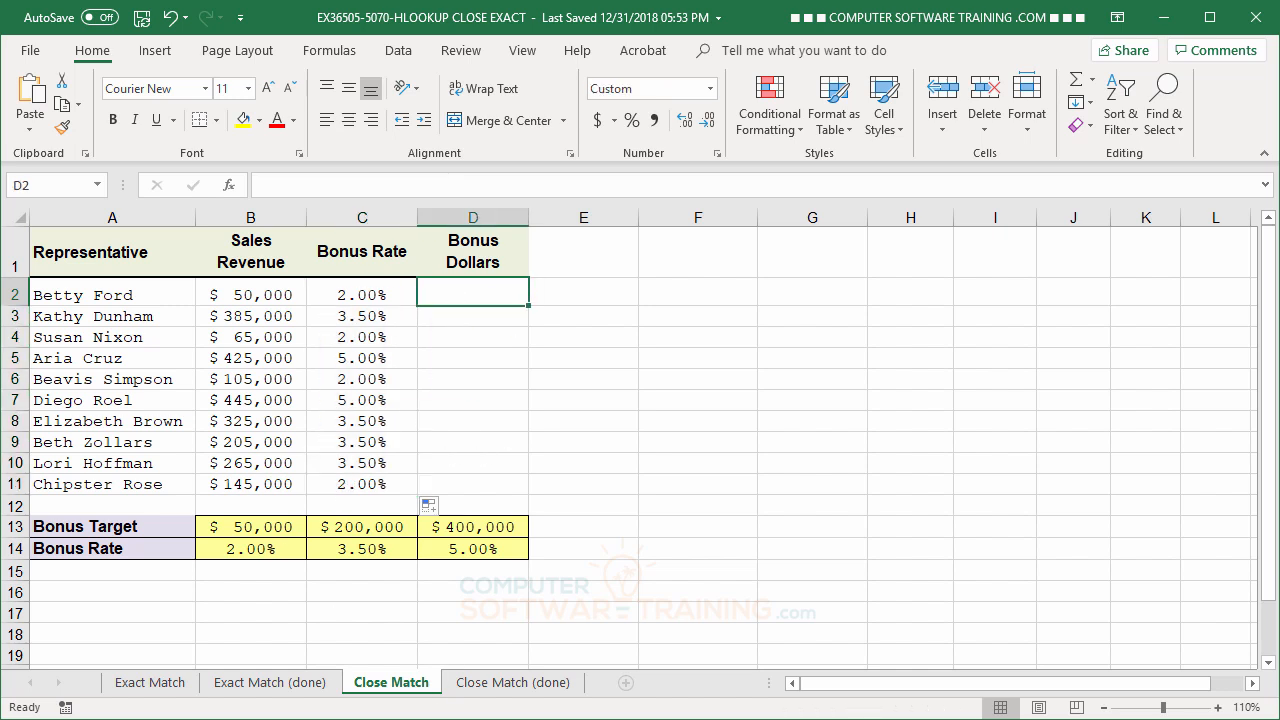
{"action": "type", "text": "="}
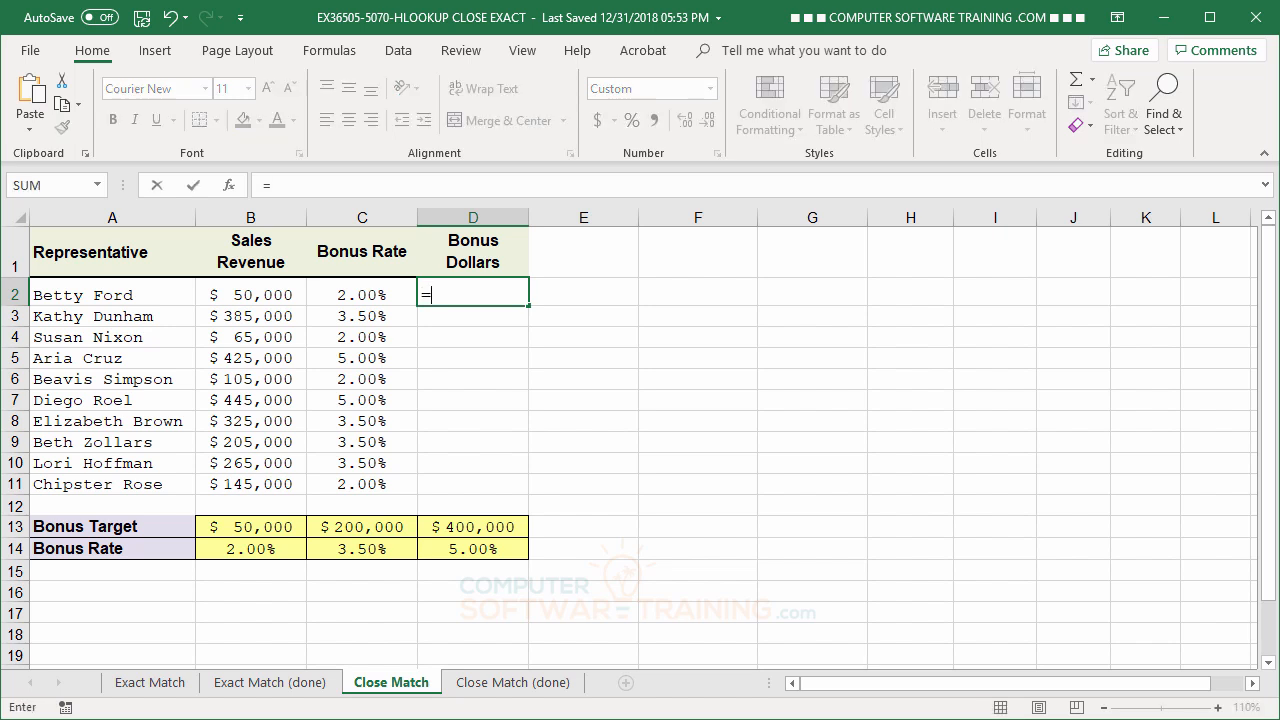
{"action": "left_click", "coordinate": [251, 294]}
{"action": "type", "text": "*"}
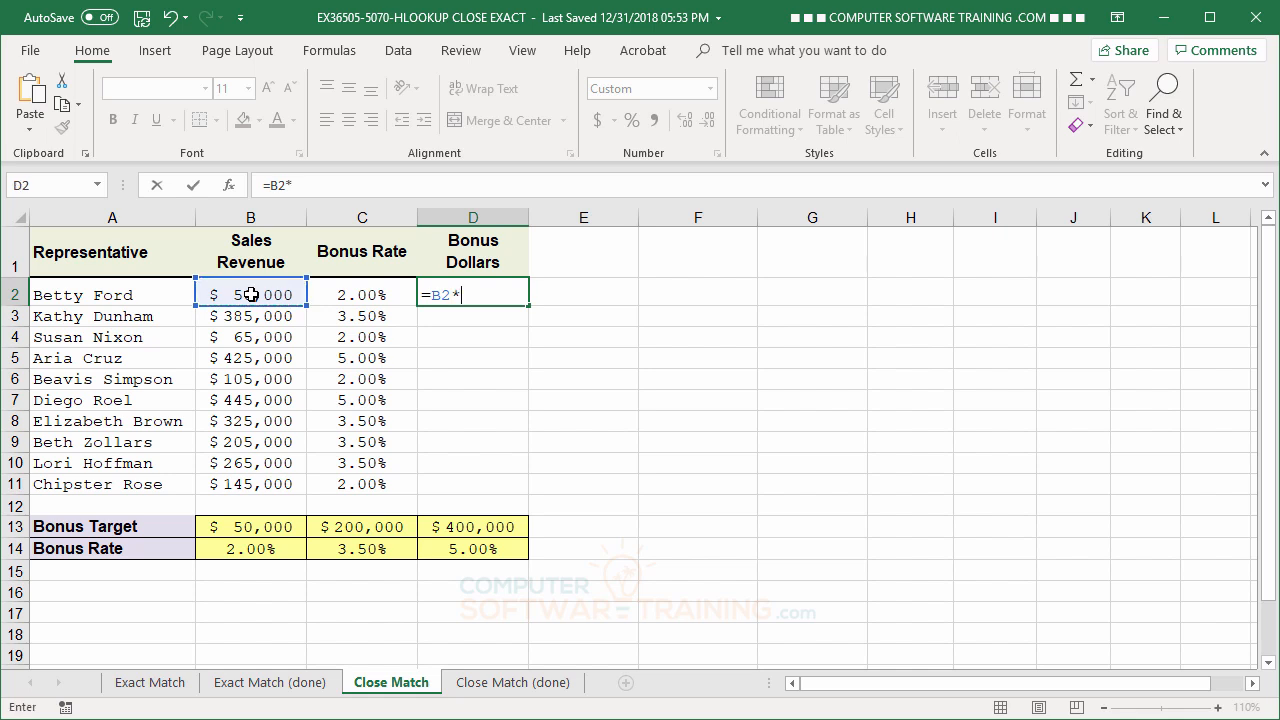
{"action": "left_click", "coordinate": [357, 294]}
{"action": "key", "text": "Return"}
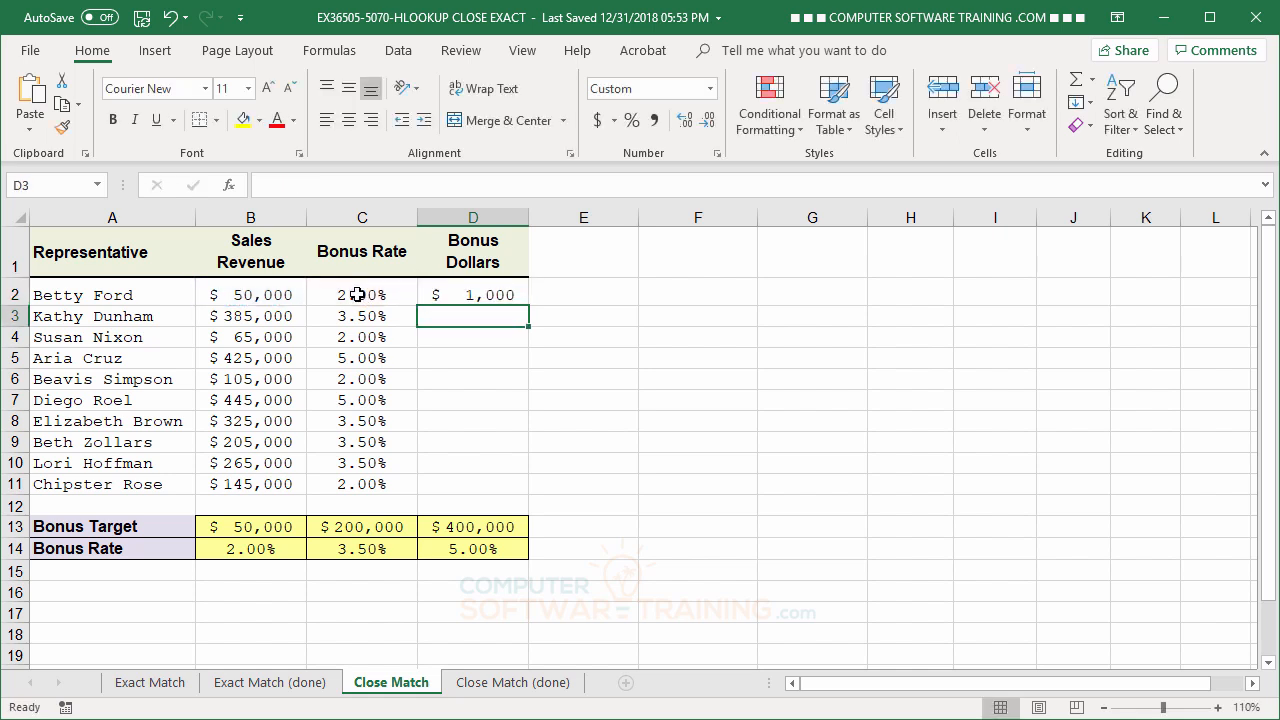
Fill the Bonus Dollars formula from D2 down to D11 and deselect the range.
{"action": "left_click", "coordinate": [460, 296]}
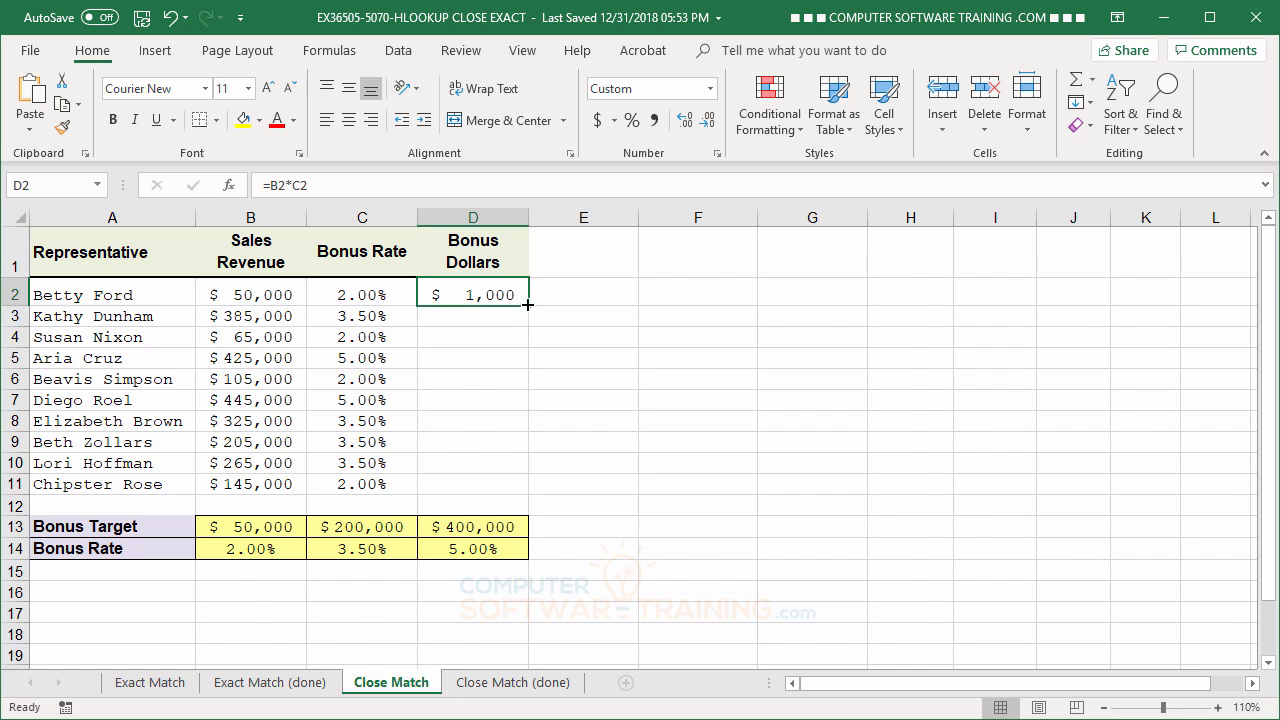
{"action": "left_click_drag", "start_coordinate": [528, 304], "coordinate": [509, 490]}
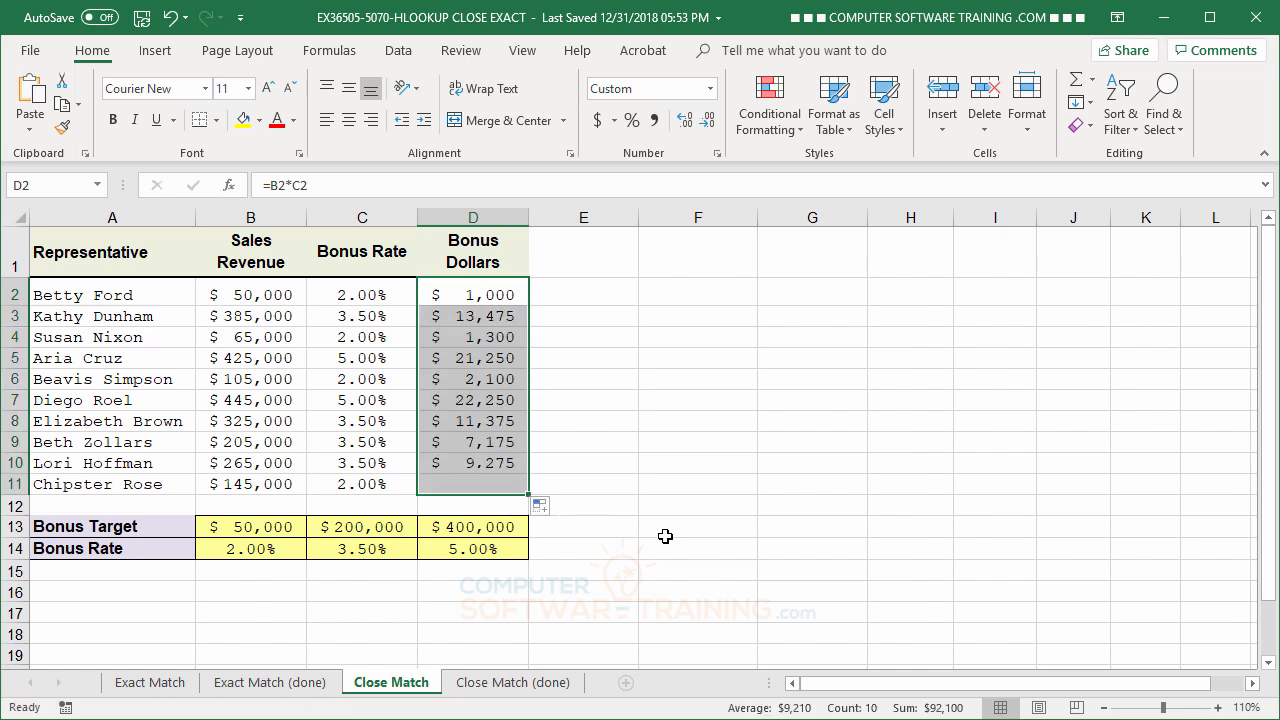
{"action": "left_click", "coordinate": [603, 360]}
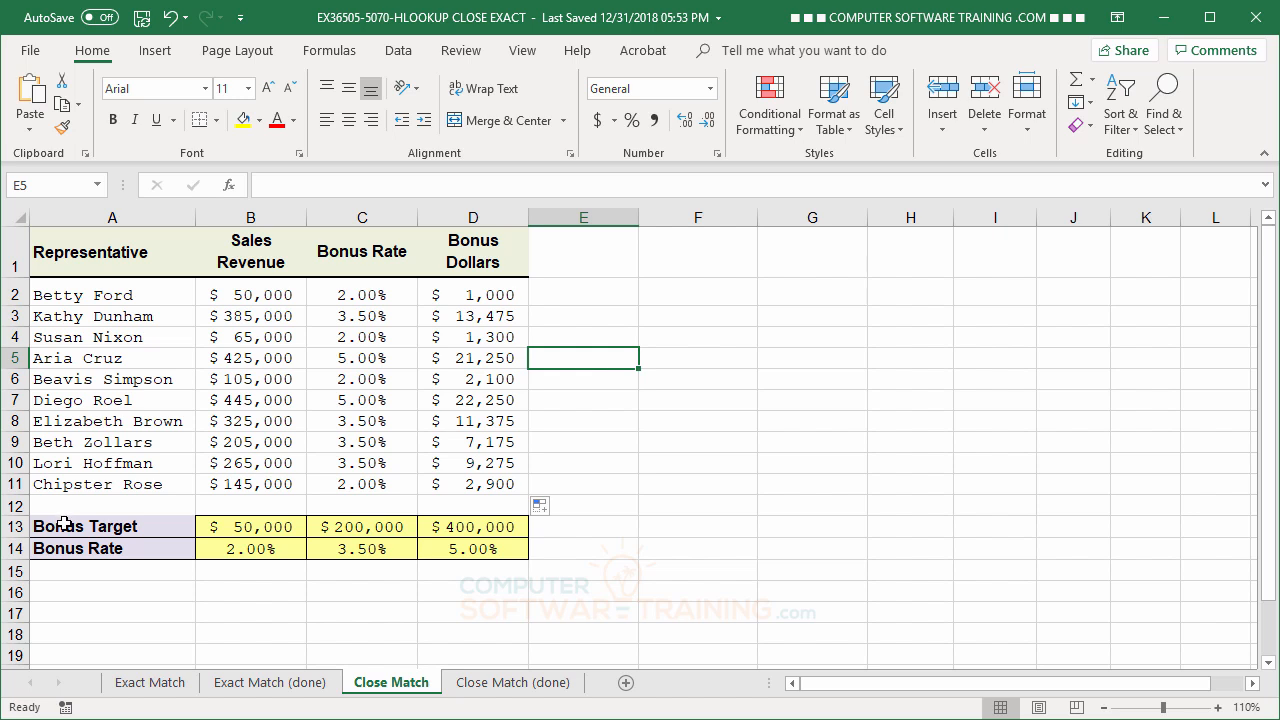
Copy the Bonus Target and Bonus Rate table in A13:D14 and paste it transposed at F1, then deselect the pasted range.
{"action": "left_click_drag", "start_coordinate": [62, 523], "coordinate": [452, 549]}
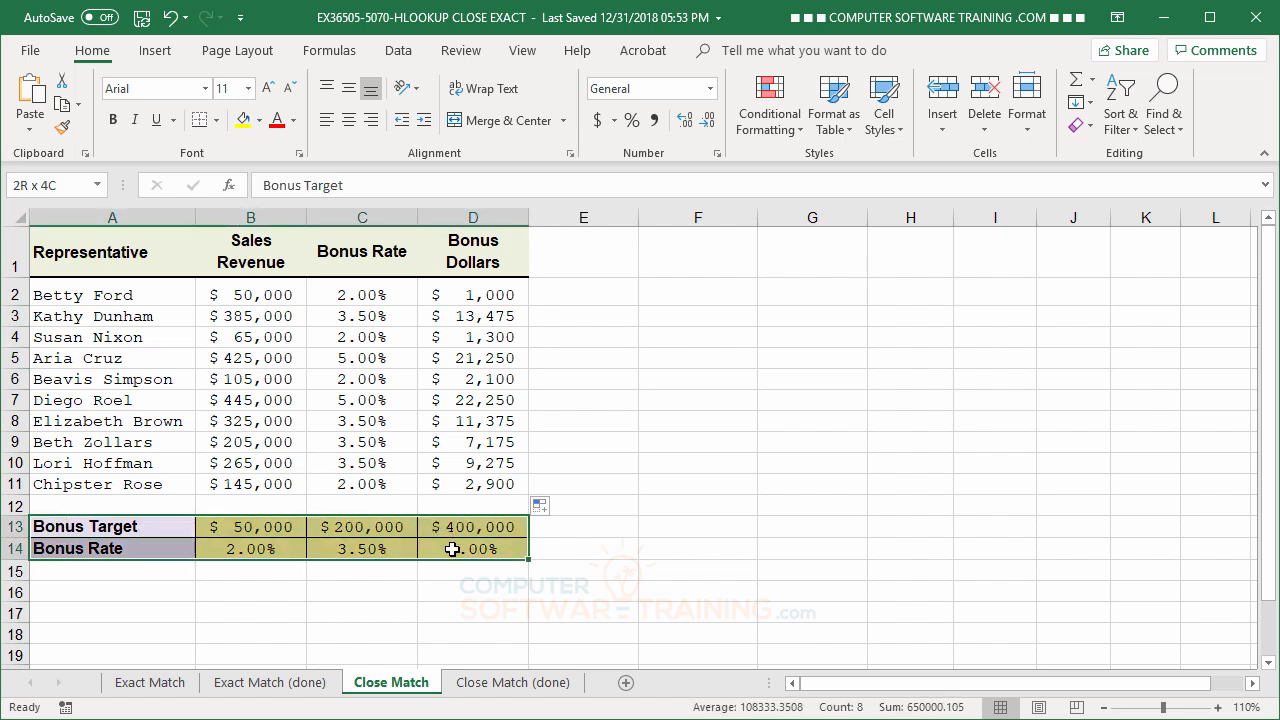
{"action": "right_click", "coordinate": [254, 548]}
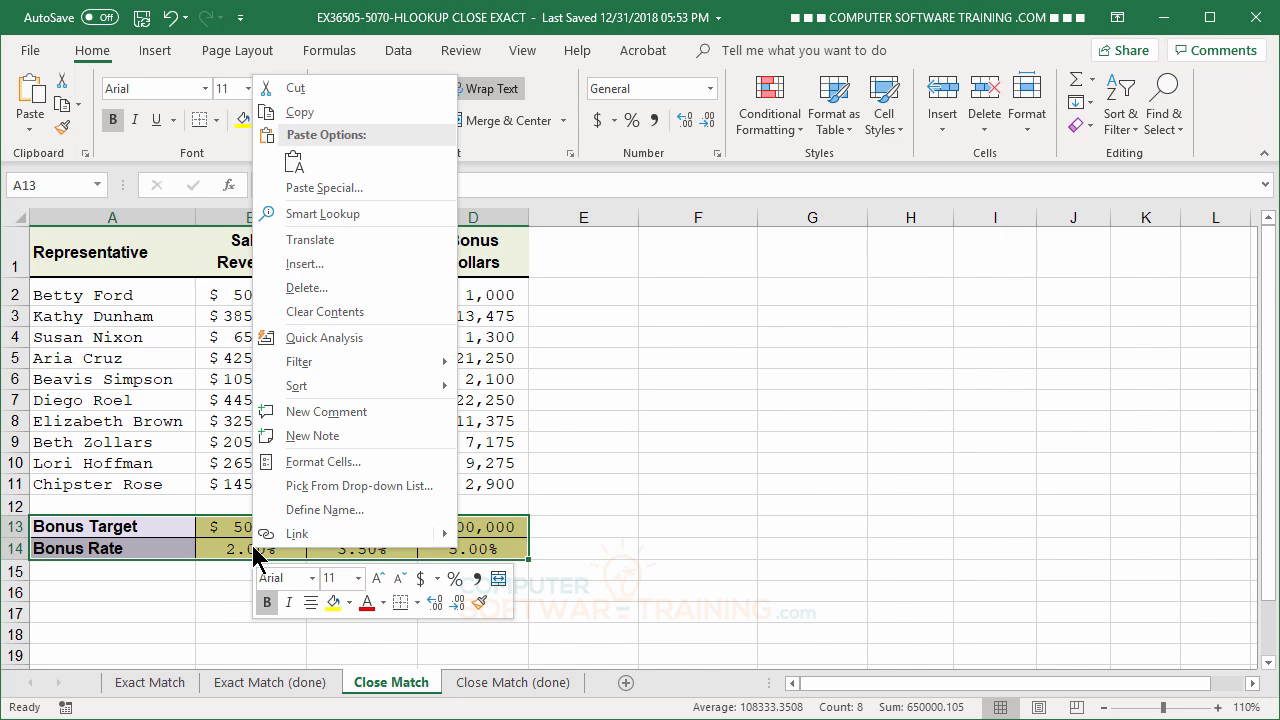
{"action": "left_click", "coordinate": [304, 113]}
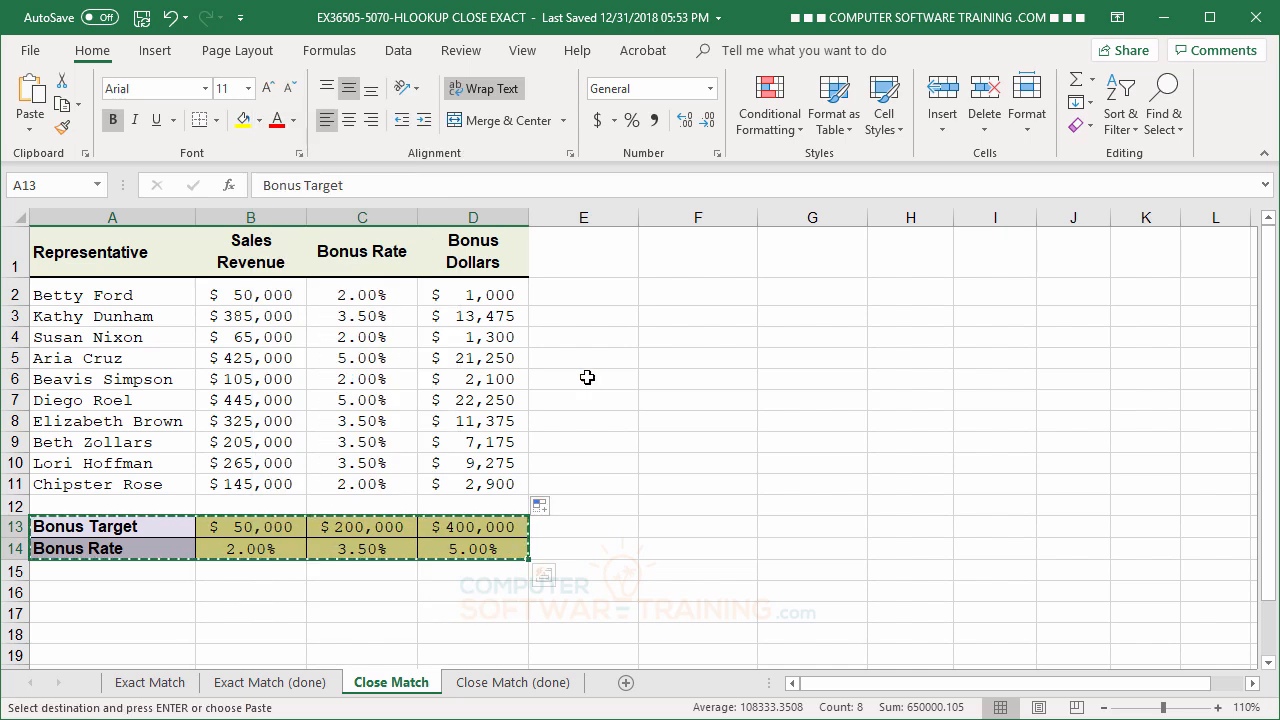
{"action": "left_click", "coordinate": [686, 254]}
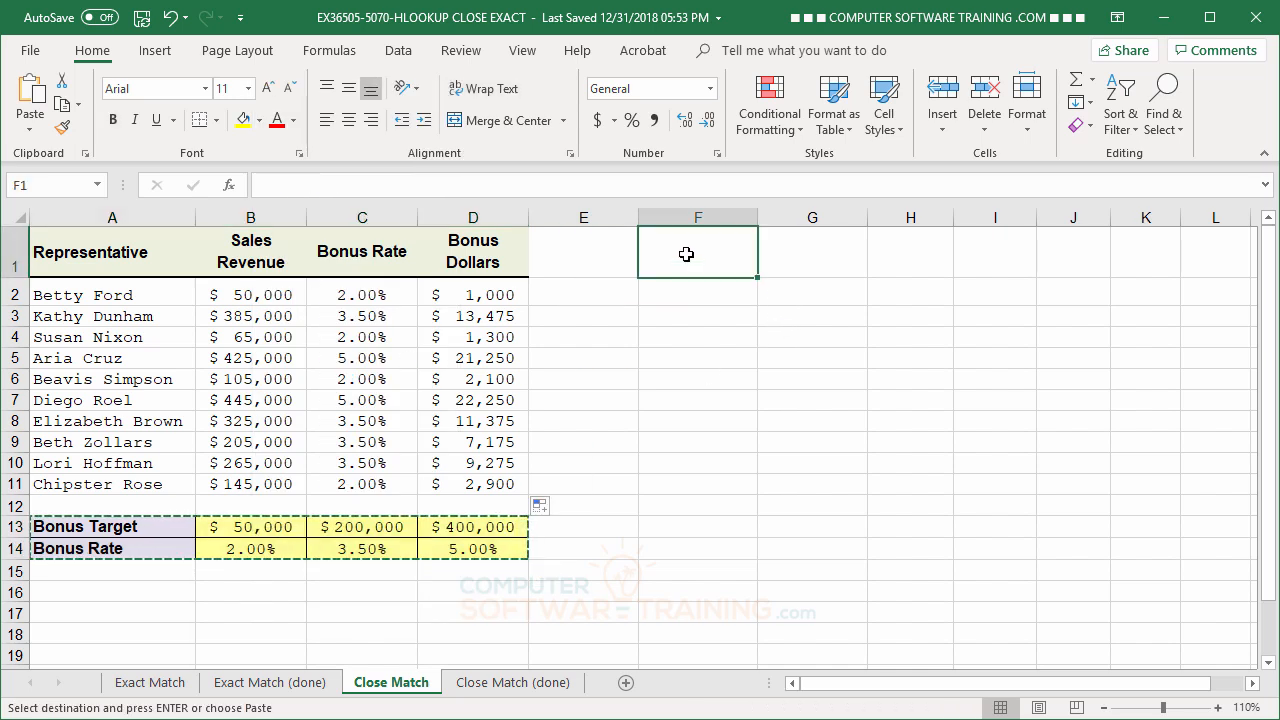
{"action": "right_click", "coordinate": [687, 257]}
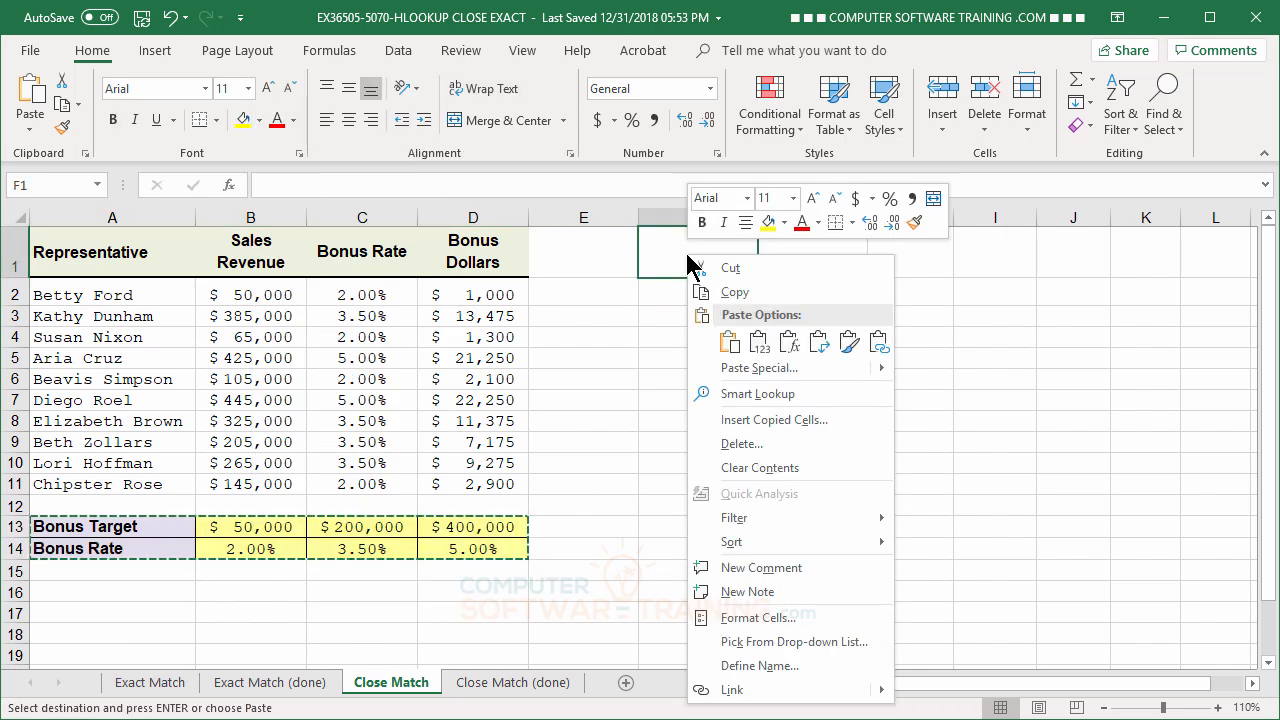
{"action": "left_click", "coordinate": [817, 345]}
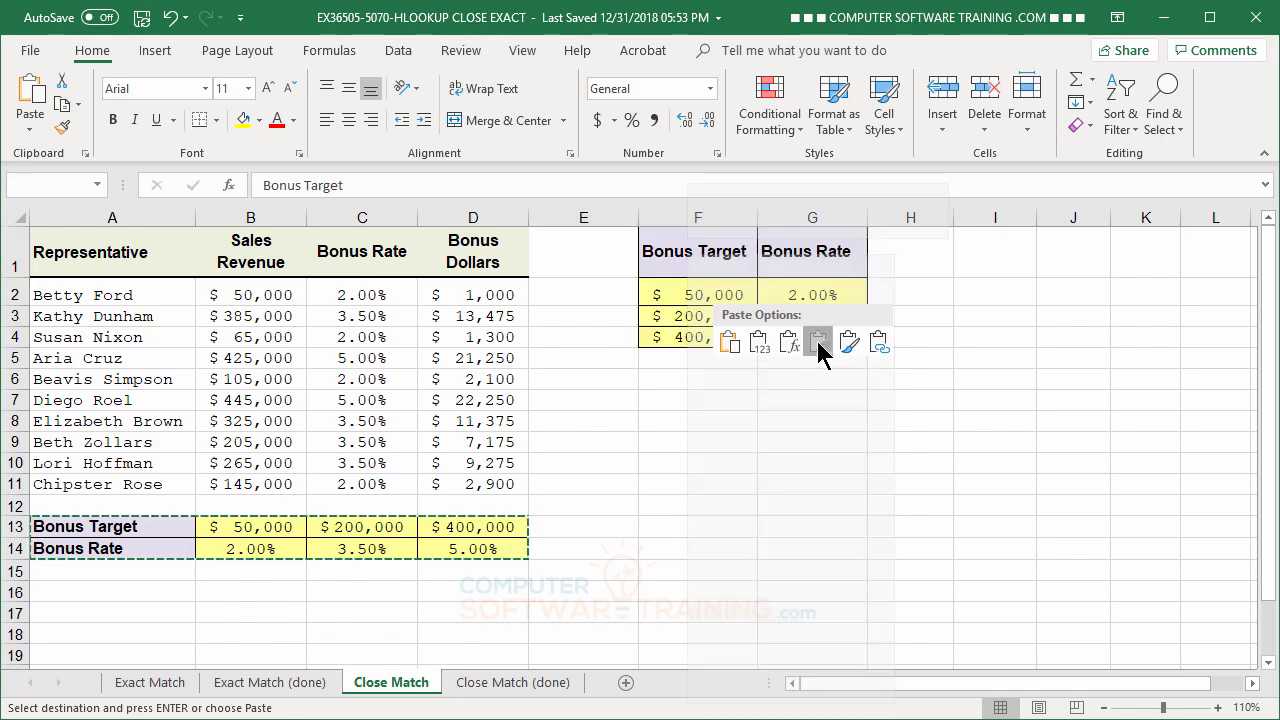
{"action": "left_click", "coordinate": [822, 567]}
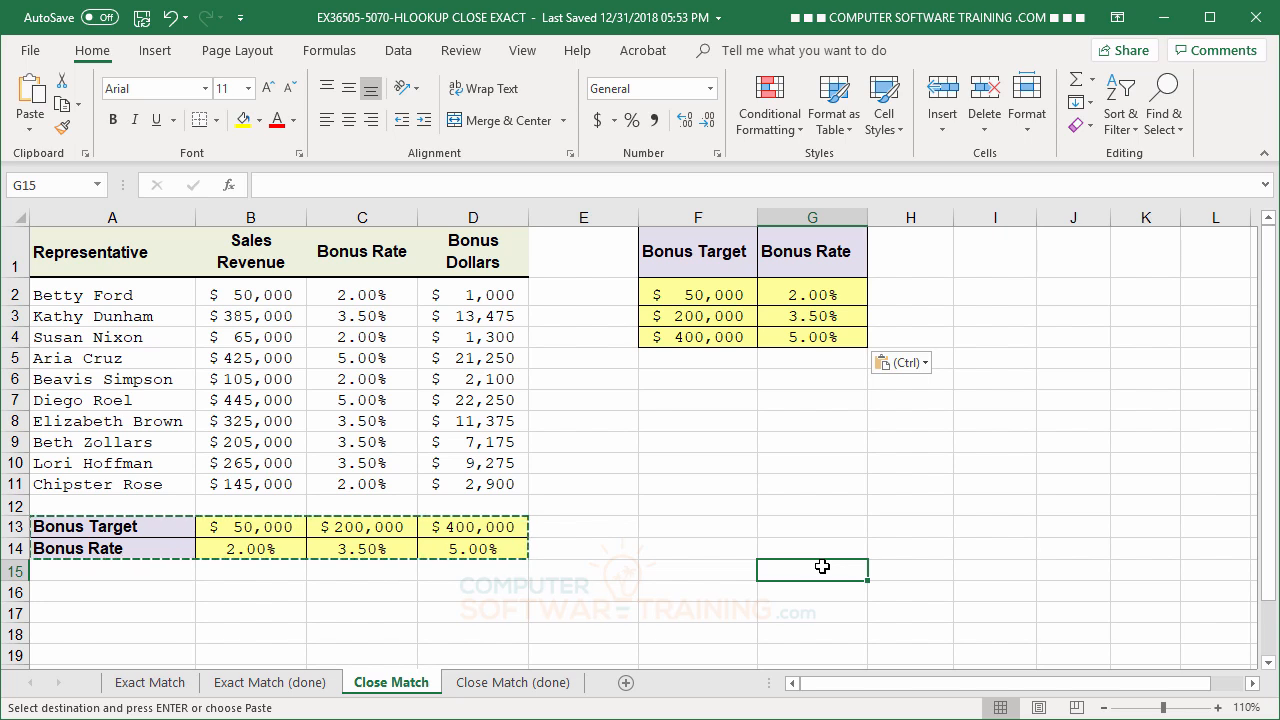